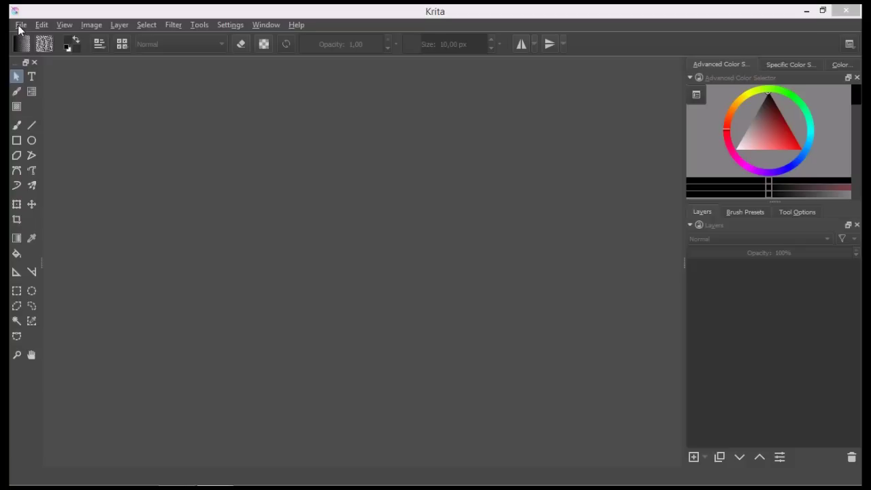
- Start a new document and browse the template categories, including the texture templates
{"action": "left_click", "coordinate": [21, 26]}
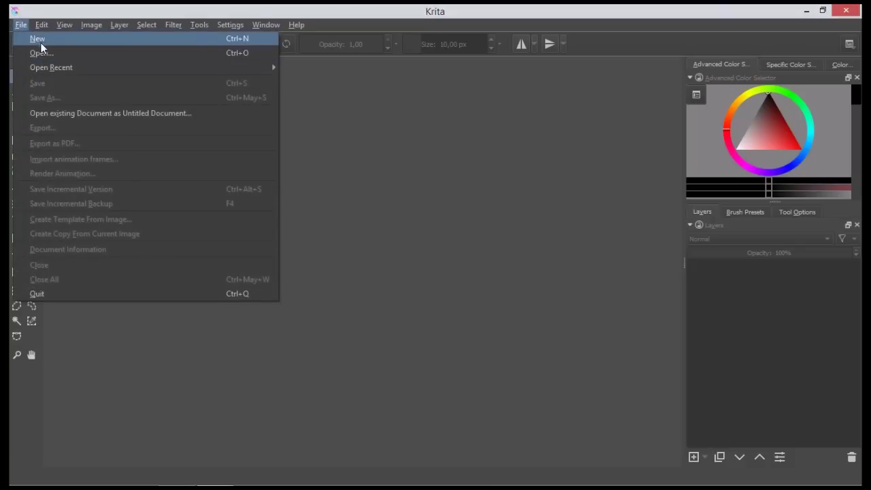
{"action": "left_click", "coordinate": [44, 39]}
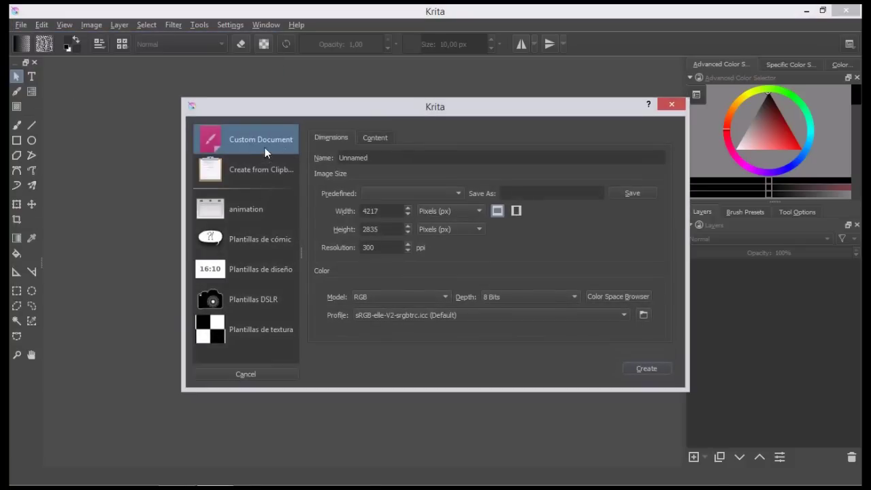
{"action": "left_click", "coordinate": [266, 209]}
{"action": "left_click", "coordinate": [267, 239]}
{"action": "left_click", "coordinate": [267, 267]}
{"action": "left_click", "coordinate": [270, 300]}
{"action": "left_click", "coordinate": [270, 332]}
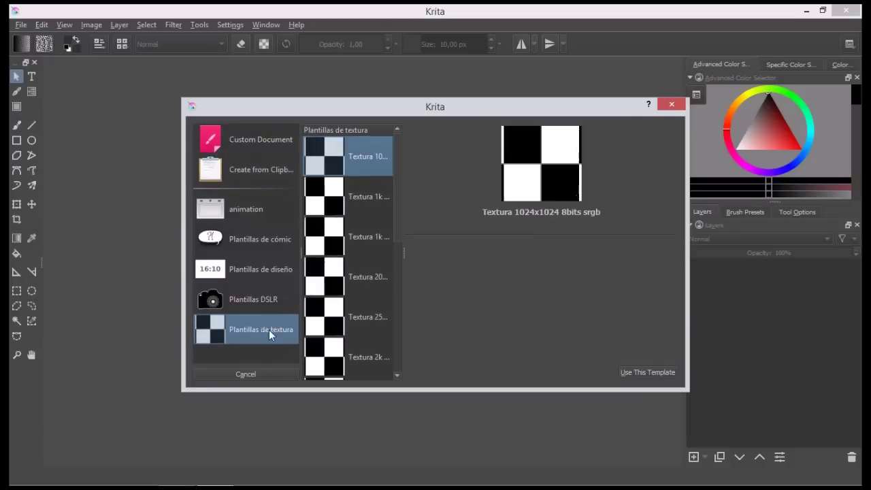
{"action": "left_click", "coordinate": [265, 208]}
{"action": "left_click", "coordinate": [271, 144]}
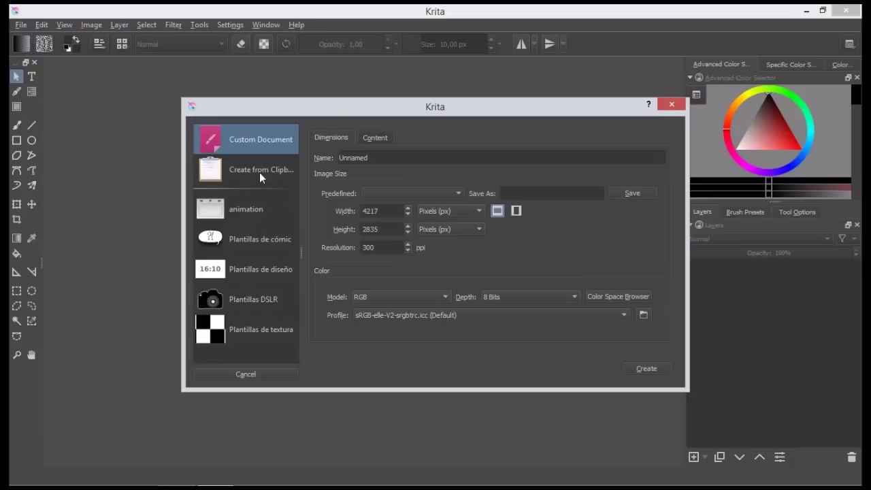
- Browse the categories again, including clipboard options, ending on Custom Document at 4217 × 2835 px, 300 ppi
{"action": "left_click", "coordinate": [260, 221]}
{"action": "left_click", "coordinate": [268, 246]}
{"action": "left_click", "coordinate": [259, 272]}
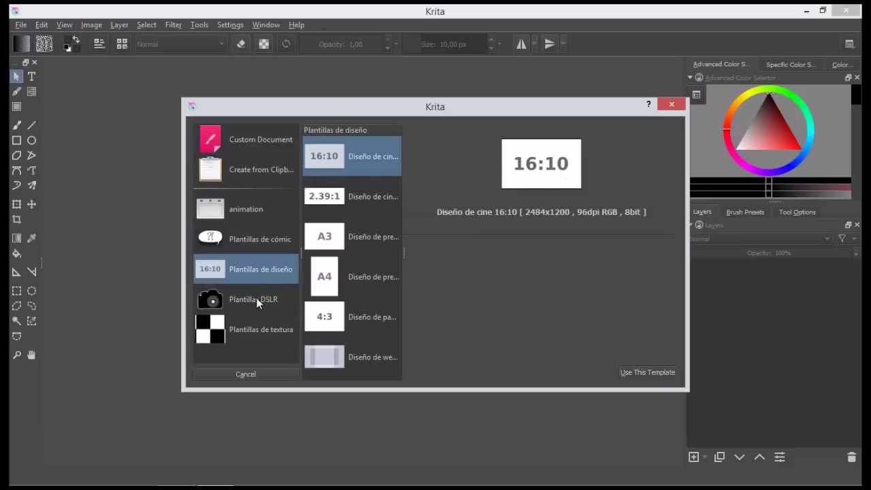
{"action": "left_click", "coordinate": [258, 300]}
{"action": "left_click", "coordinate": [263, 334]}
{"action": "left_click", "coordinate": [261, 210]}
{"action": "left_click", "coordinate": [272, 160]}
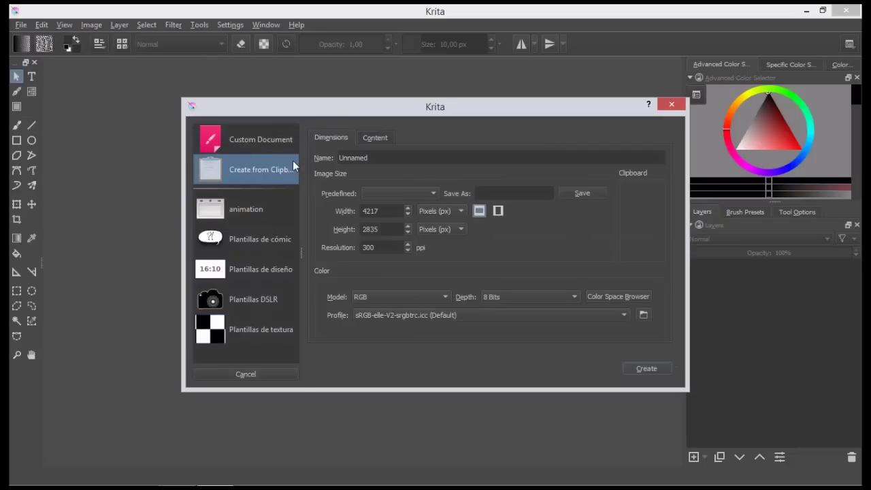
{"action": "left_click", "coordinate": [261, 144]}
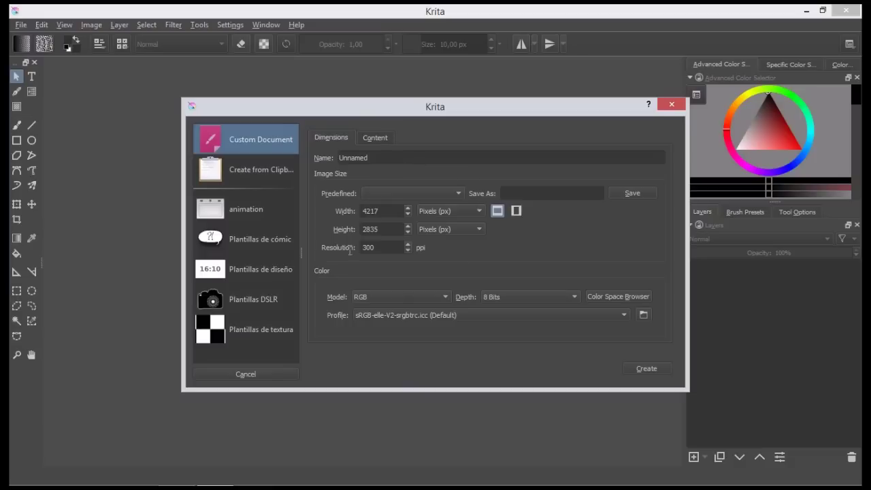
- Choose the A3 (600 ppi) predefined size in portrait orientation, keeping pixels as the unit
{"action": "left_click", "coordinate": [431, 194]}
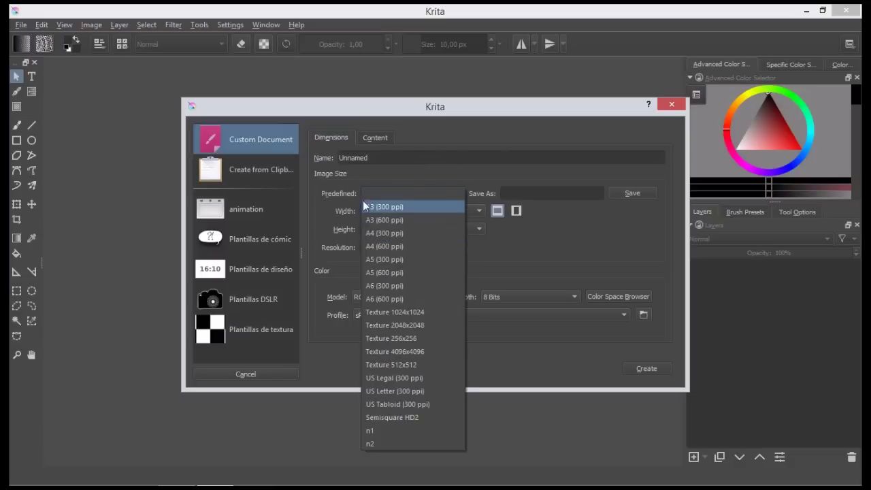
{"action": "left_click", "coordinate": [386, 219]}
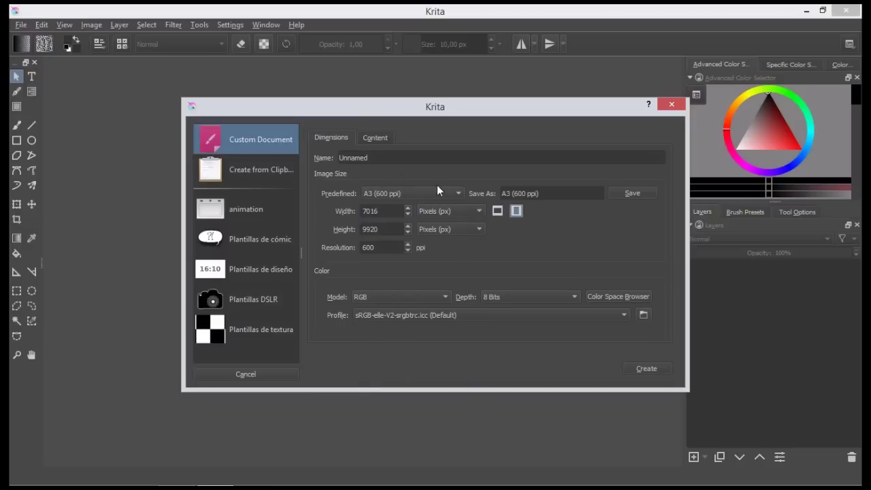
{"action": "left_click", "coordinate": [498, 212]}
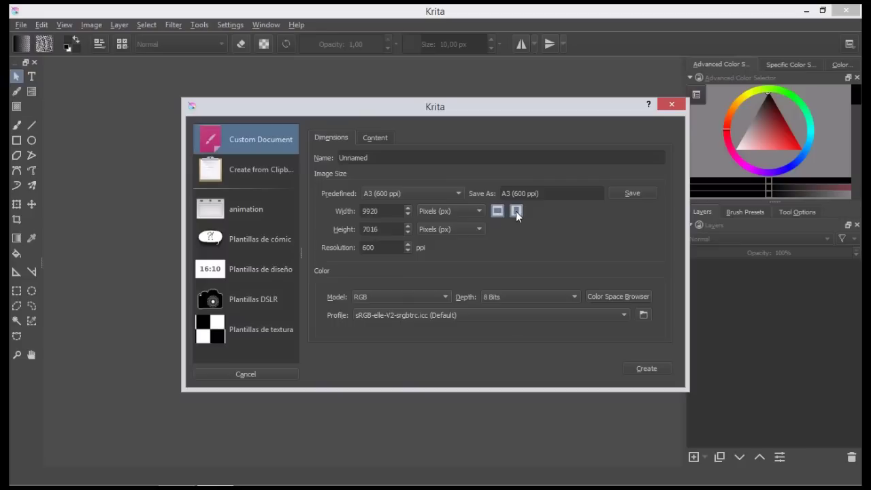
{"action": "left_click", "coordinate": [468, 211]}
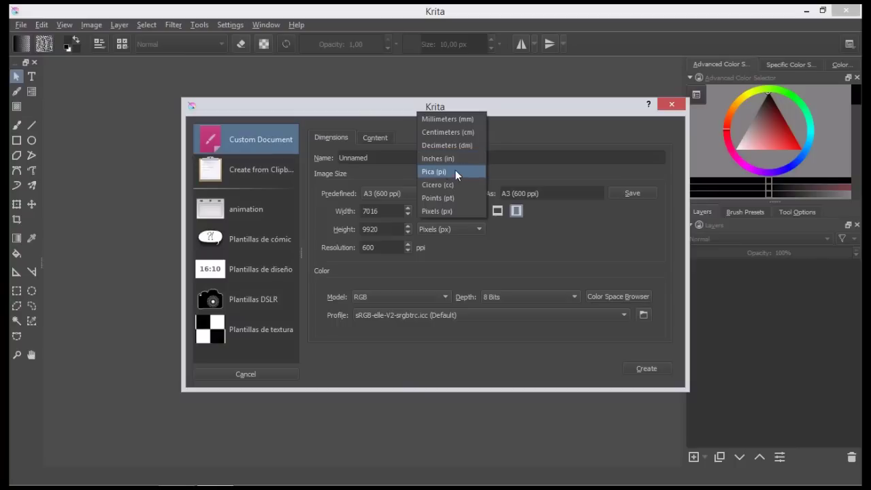
{"action": "left_click", "coordinate": [428, 266]}
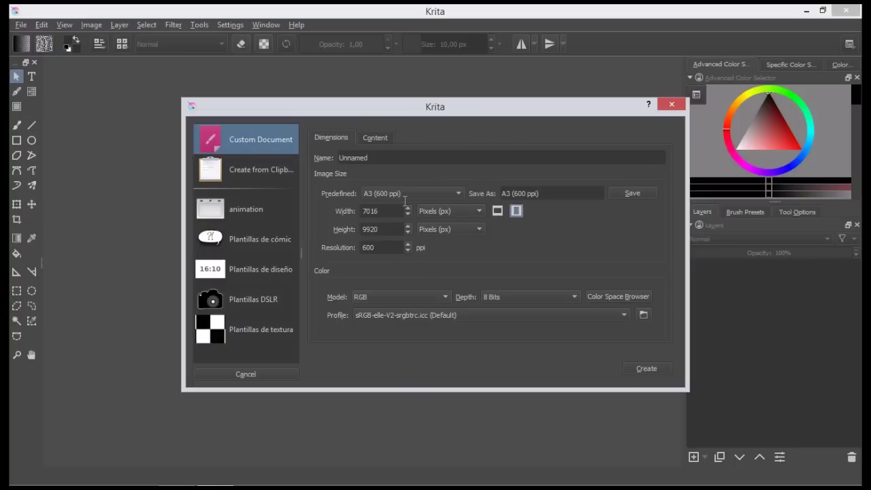
- Review the Content settings (2 layers, white background) and create the document
{"action": "left_click", "coordinate": [375, 137]}
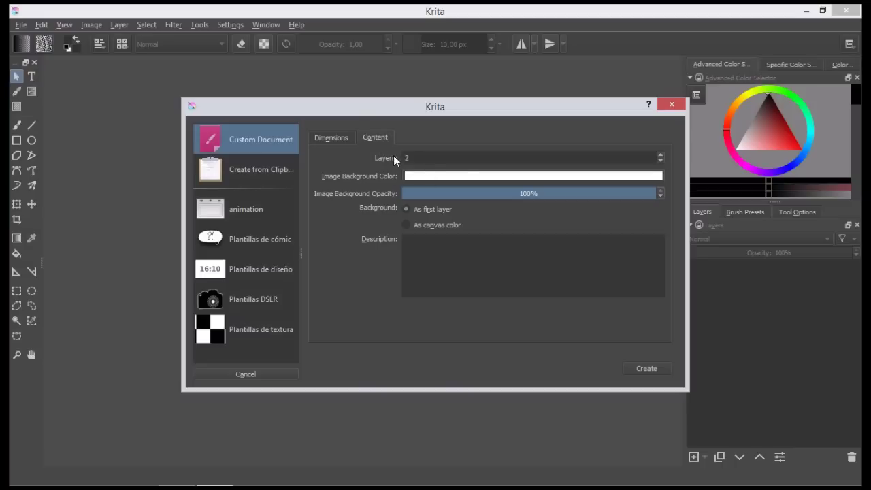
{"action": "left_click", "coordinate": [432, 158]}
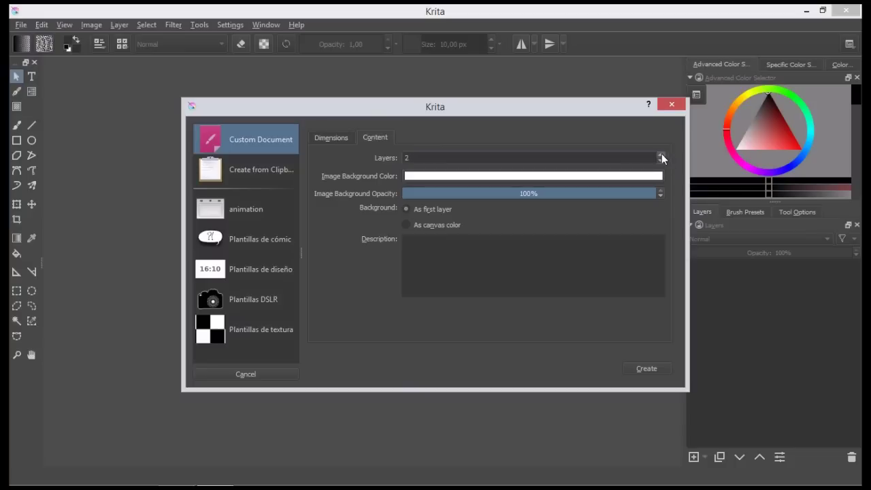
{"action": "left_click", "coordinate": [439, 178]}
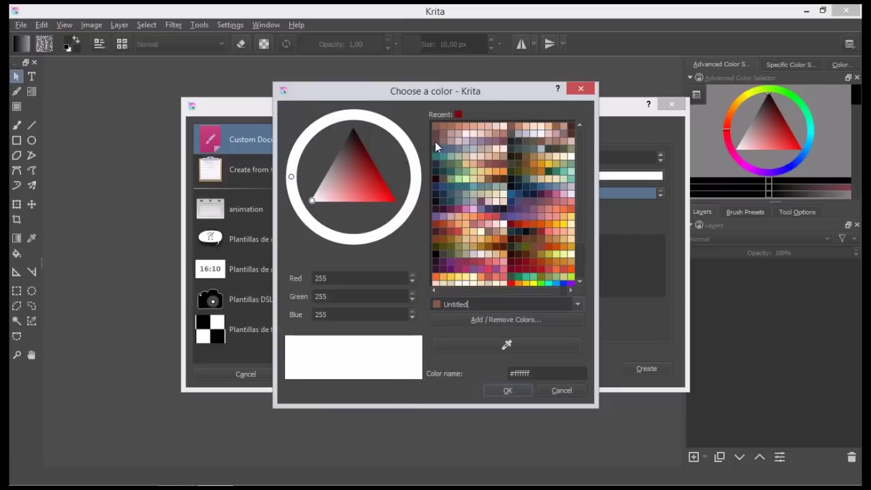
{"action": "left_click", "coordinate": [580, 89]}
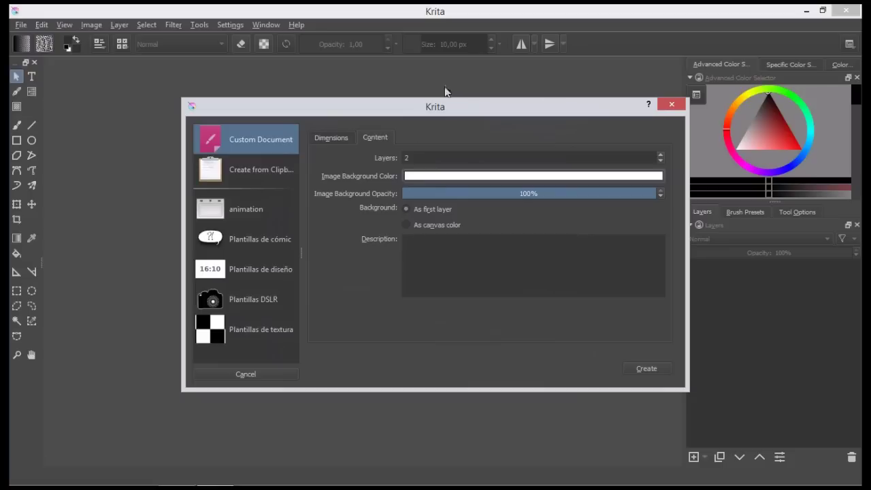
{"action": "left_click", "coordinate": [657, 367]}
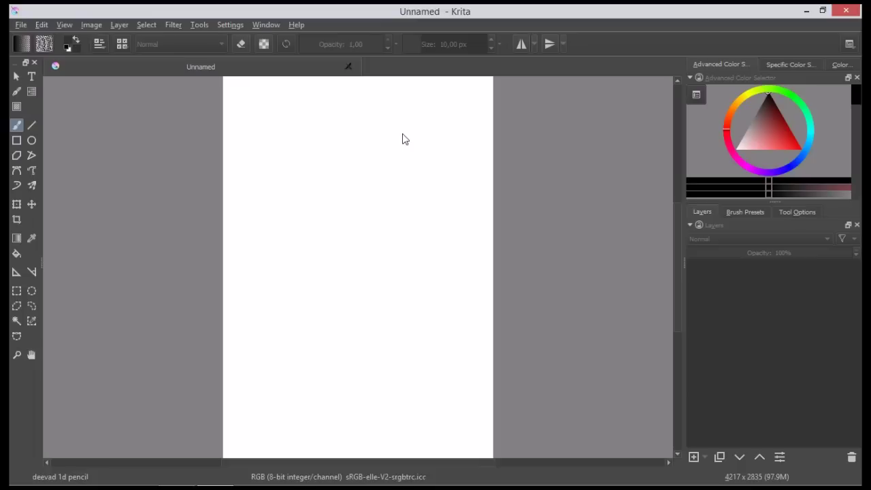
- Undo the stray stroke and switch to Select Shapes and back to Freehand Brush
{"action": "key", "text": "ctrl+z"}
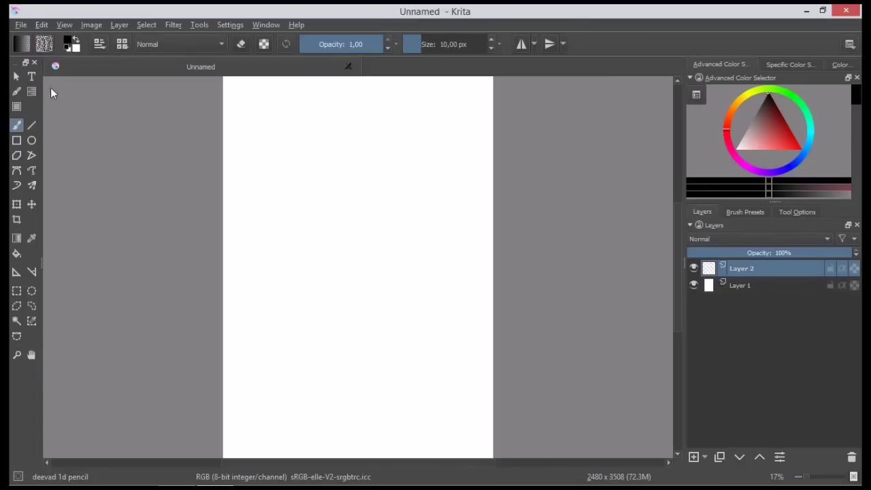
{"action": "left_click", "coordinate": [16, 76]}
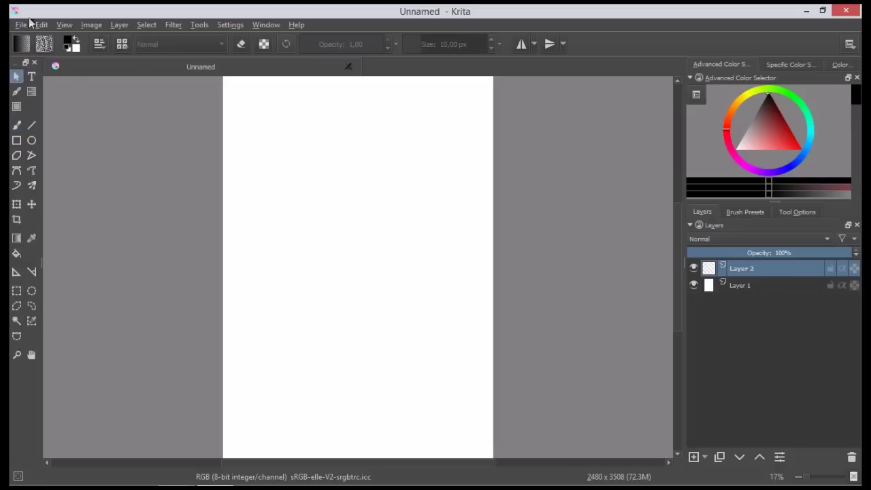
{"action": "left_click", "coordinate": [16, 91]}
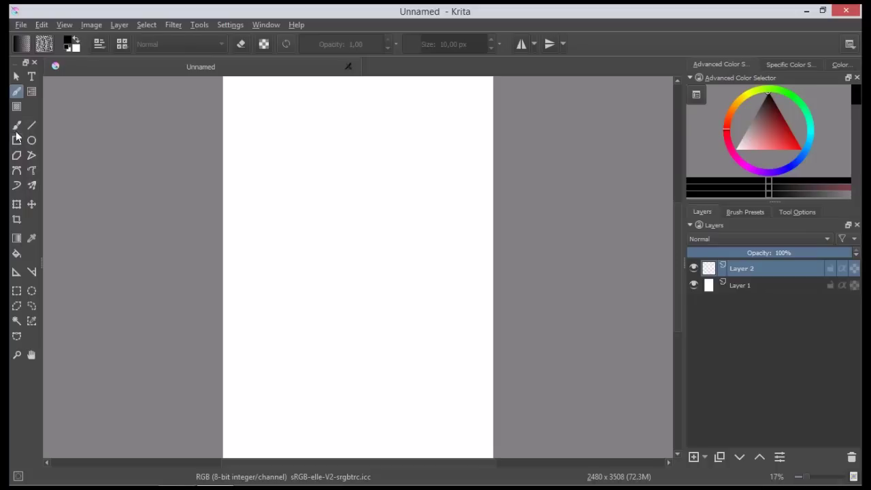
- Try the line, rectangle, ellipse, polygon, freehand path, transform, move and crop tools
{"action": "left_click", "coordinate": [31, 125]}
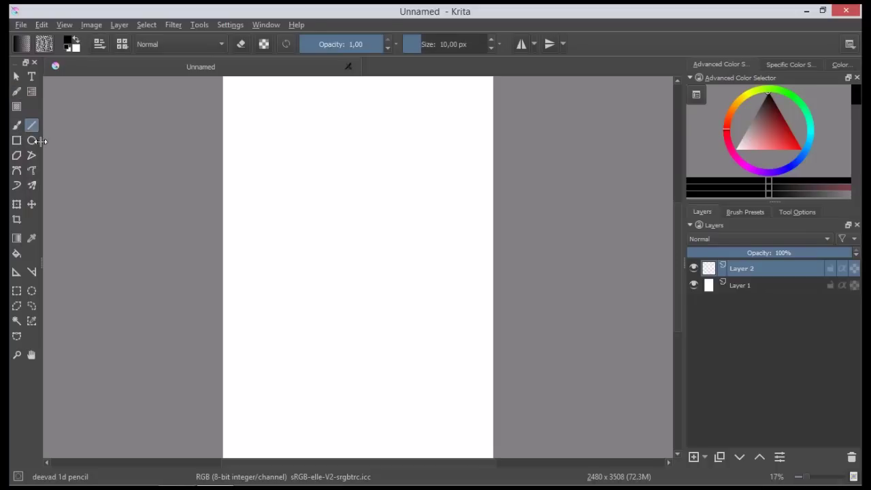
{"action": "left_click", "coordinate": [15, 141]}
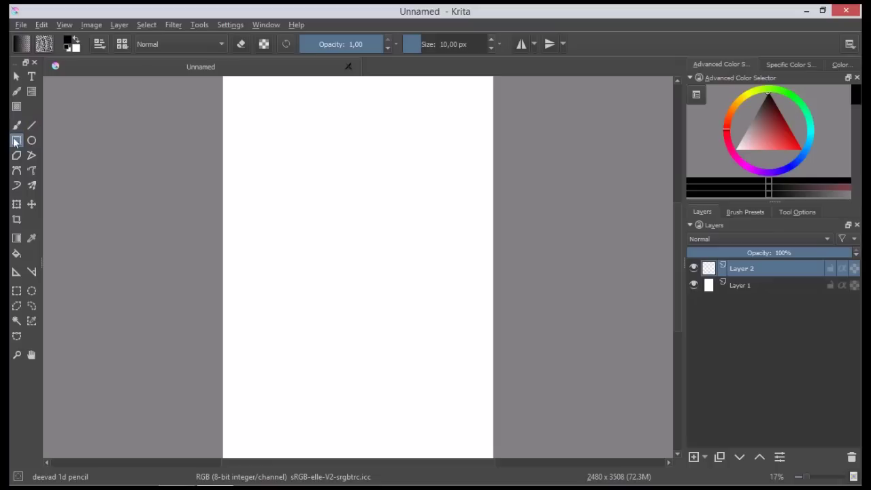
{"action": "left_click", "coordinate": [31, 140]}
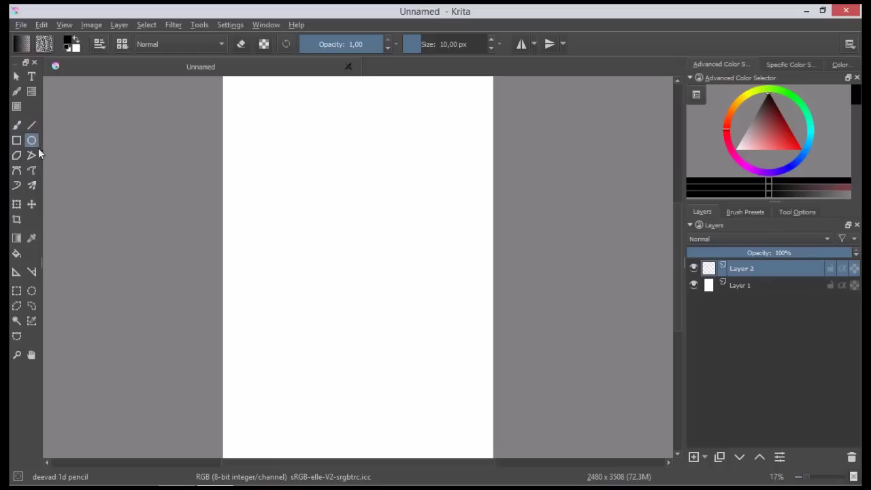
{"action": "left_click", "coordinate": [17, 155]}
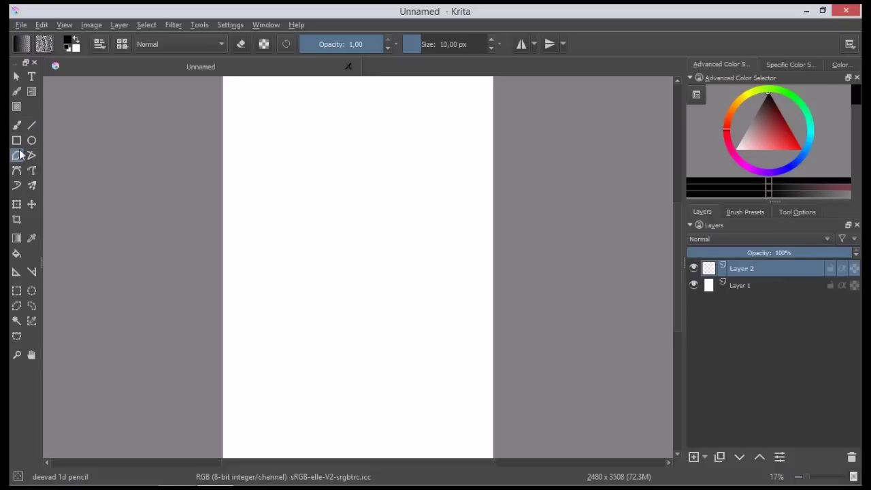
{"action": "left_click", "coordinate": [17, 183]}
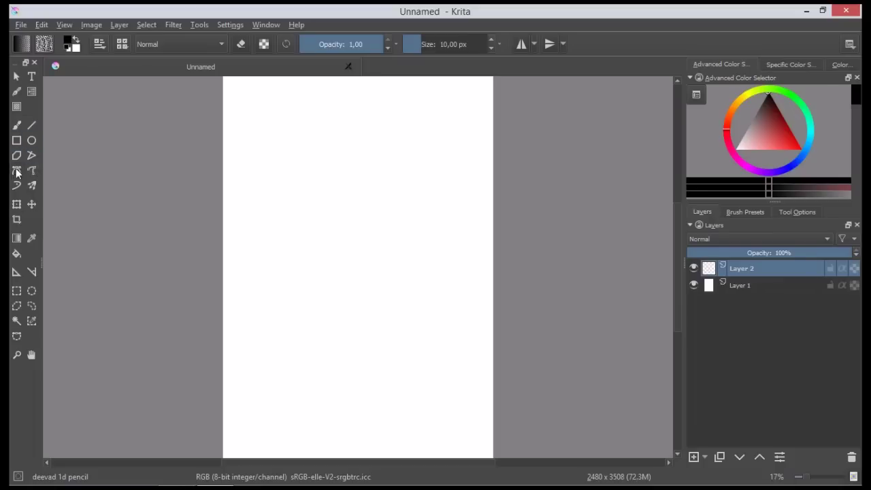
{"action": "left_click", "coordinate": [16, 204]}
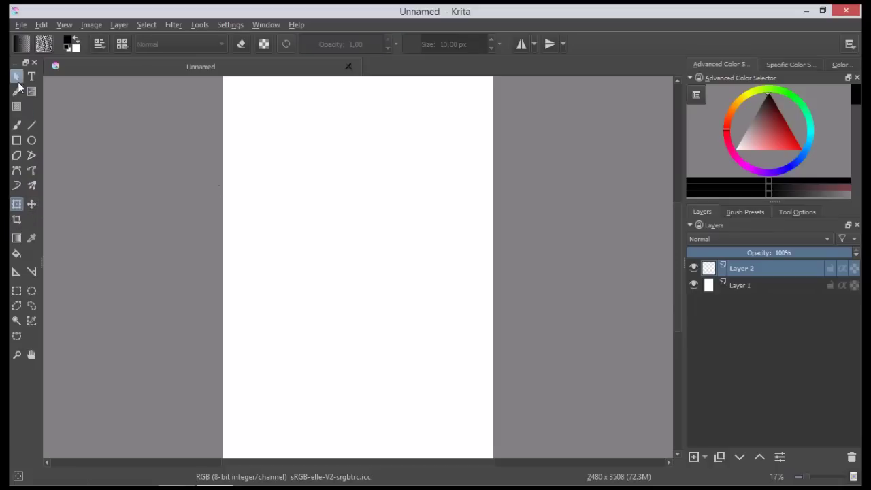
{"action": "left_click", "coordinate": [31, 204]}
{"action": "left_click", "coordinate": [16, 219]}
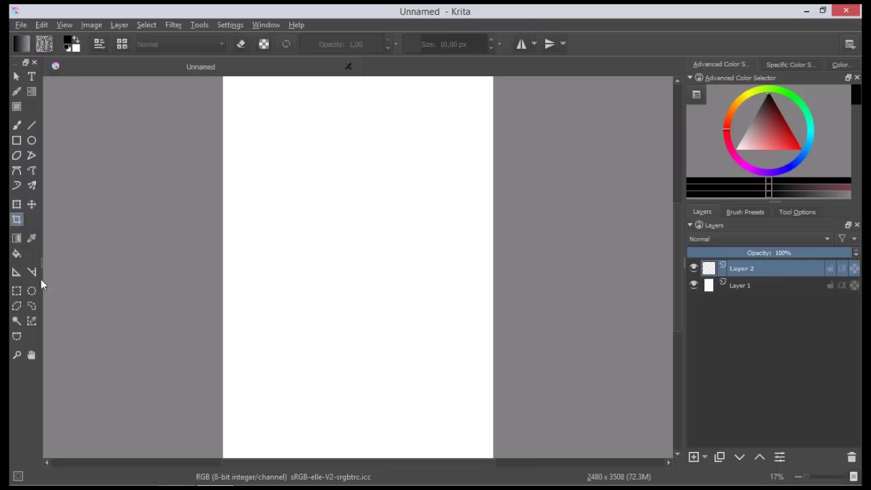
- Try the colour picker, fill, measure, selection, zoom and pan tools, ending on Select Shapes
{"action": "left_click", "coordinate": [16, 238]}
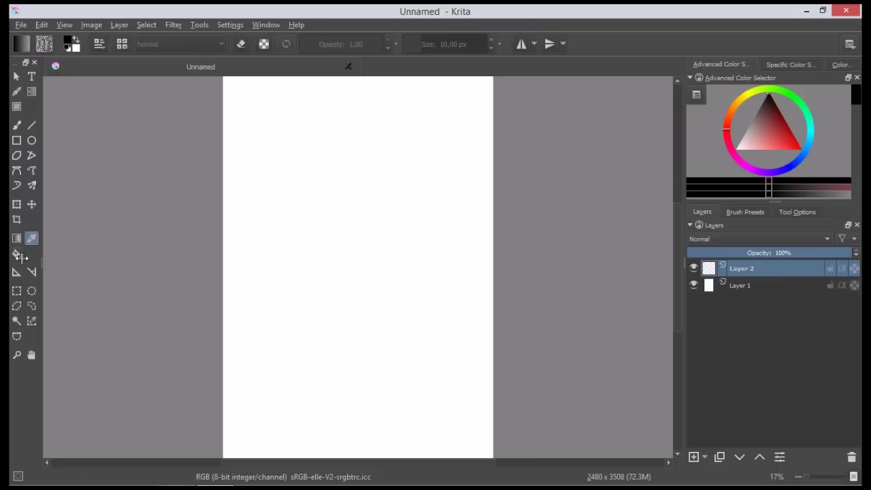
{"action": "left_click", "coordinate": [16, 253]}
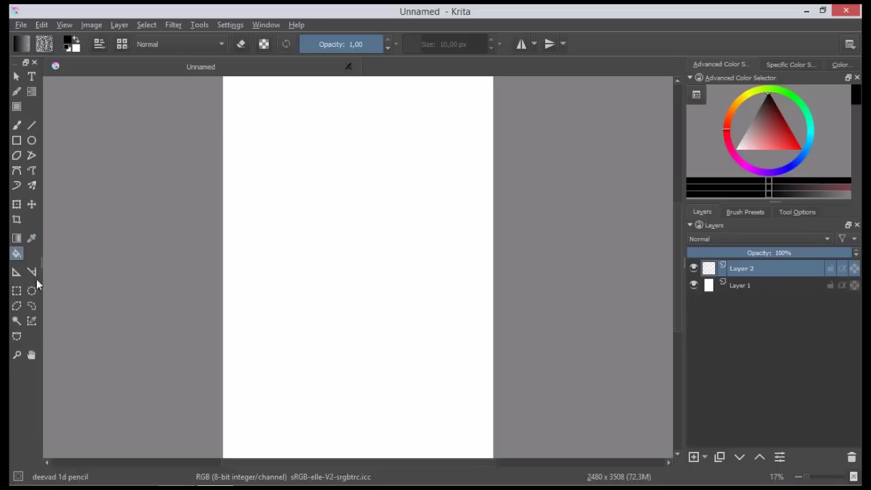
{"action": "left_click", "coordinate": [18, 272]}
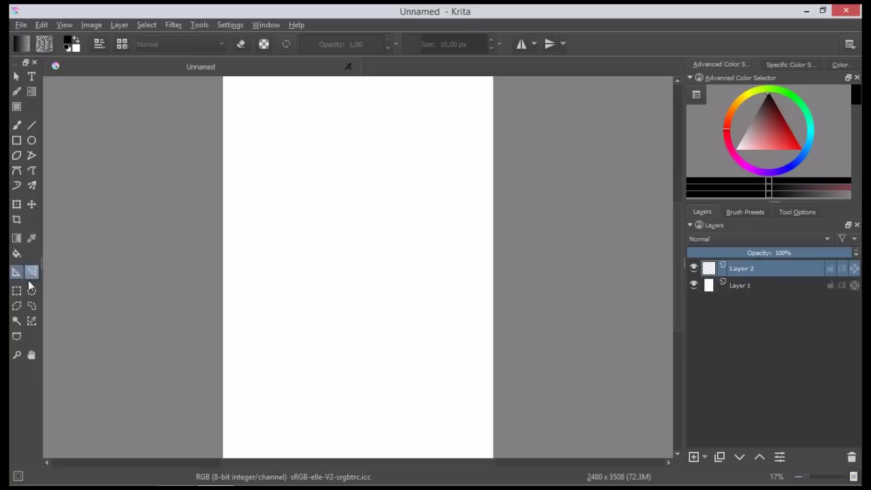
{"action": "left_click", "coordinate": [17, 291]}
{"action": "left_click", "coordinate": [16, 335]}
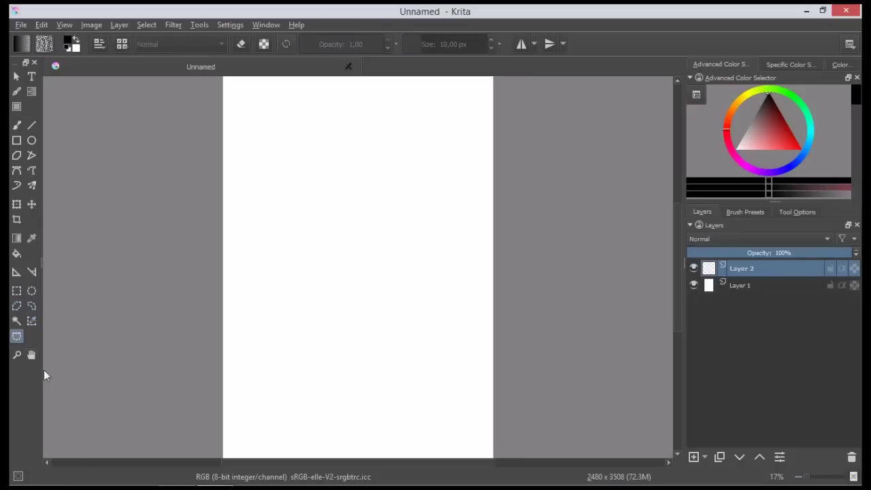
{"action": "left_click", "coordinate": [17, 354]}
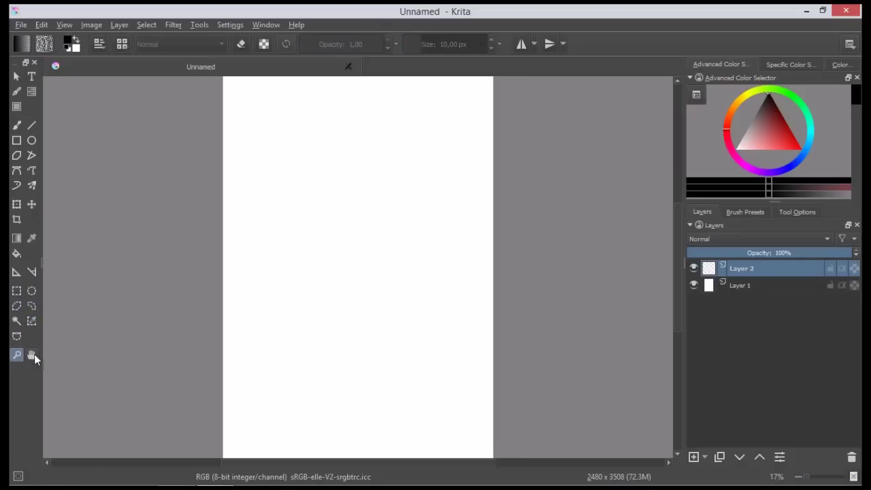
{"action": "left_click", "coordinate": [33, 356]}
{"action": "mouse_move", "coordinate": [340, 202]}
{"action": "left_mouse_down"}
{"action": "mouse_move", "coordinate": [261, 185]}
{"action": "mouse_move", "coordinate": [353, 191]}
{"action": "left_mouse_up"}
{"action": "left_click", "coordinate": [17, 354]}
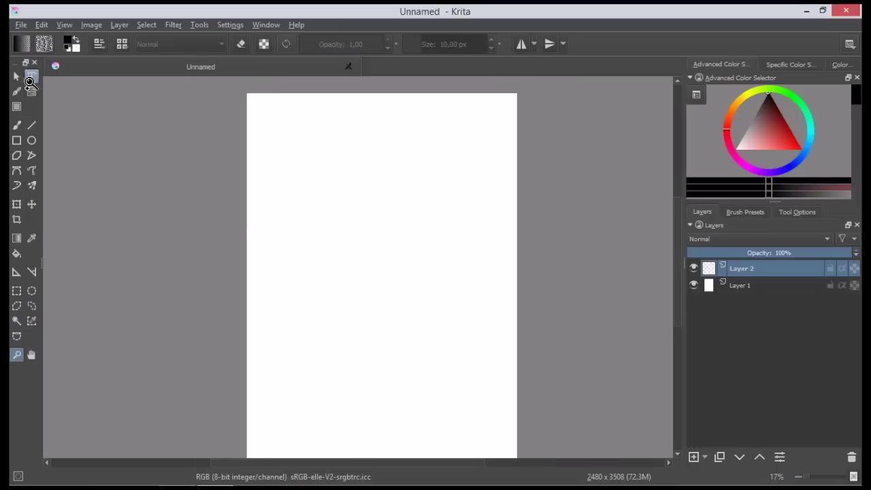
{"action": "left_click", "coordinate": [17, 76]}
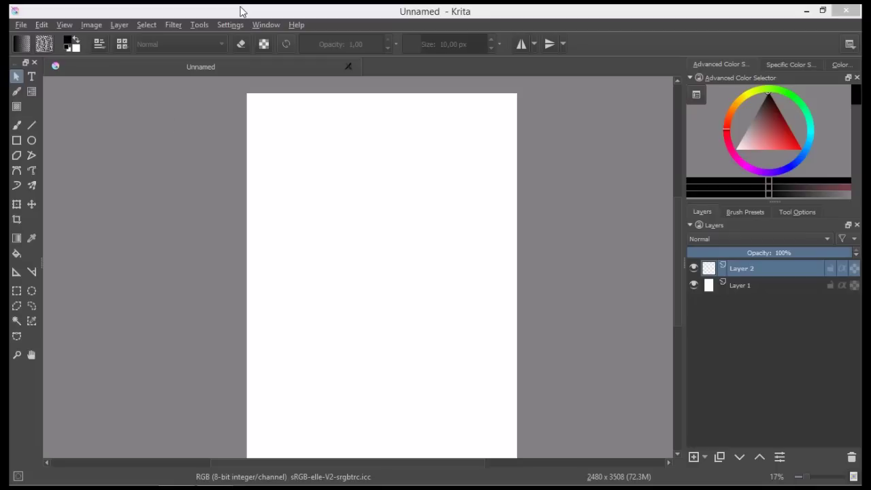
{"action": "left_click", "coordinate": [230, 26]}
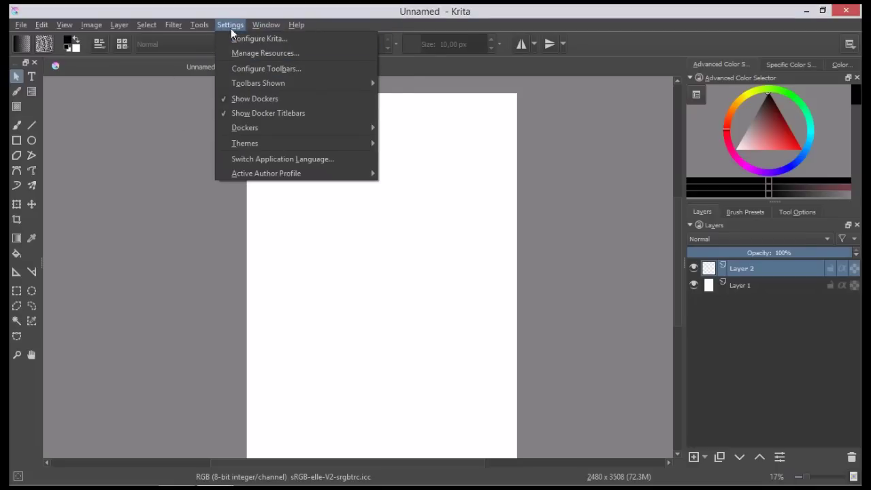
- Open Configure Krita and keep the cursor shape as Small Circle
{"action": "left_click", "coordinate": [248, 40]}
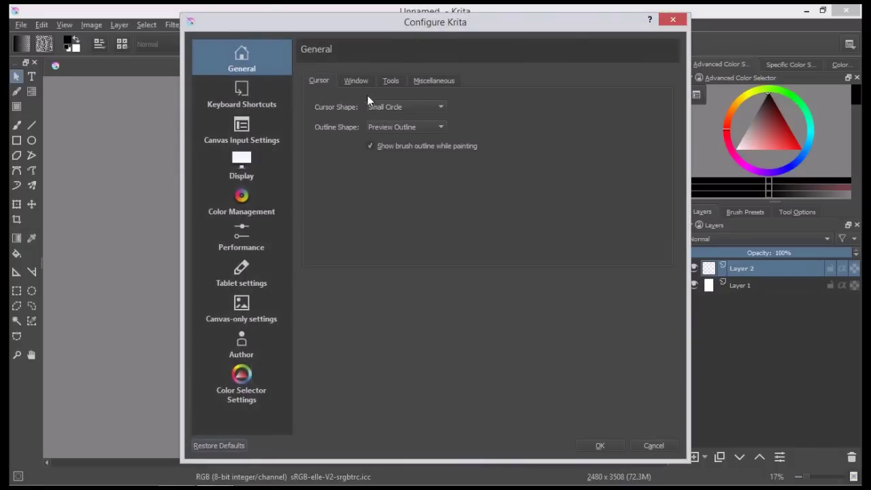
{"action": "left_click", "coordinate": [408, 107]}
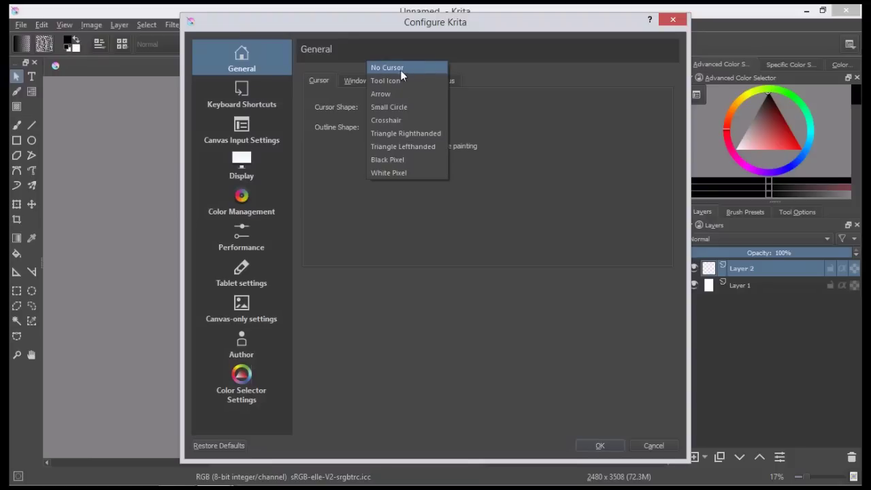
{"action": "left_click", "coordinate": [398, 108]}
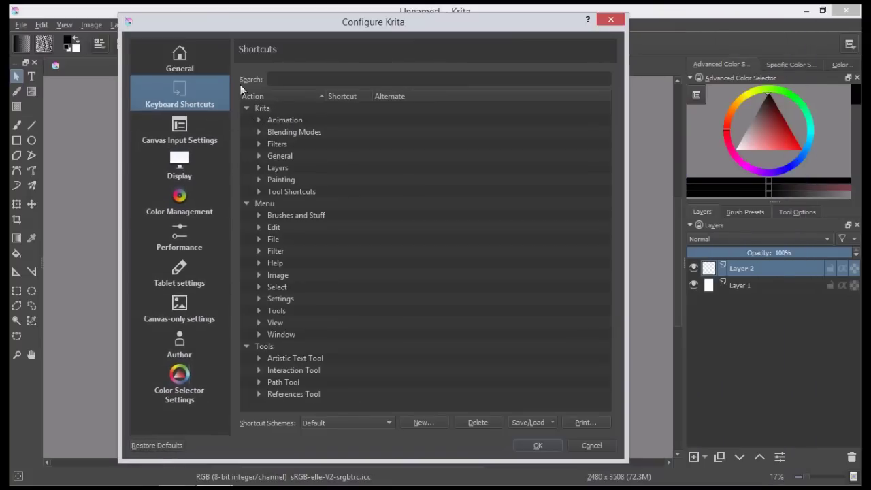
- Expand the Animation, Brushes and Stuff, and Edit categories in Keyboard Shortcuts
{"action": "left_click", "coordinate": [258, 120]}
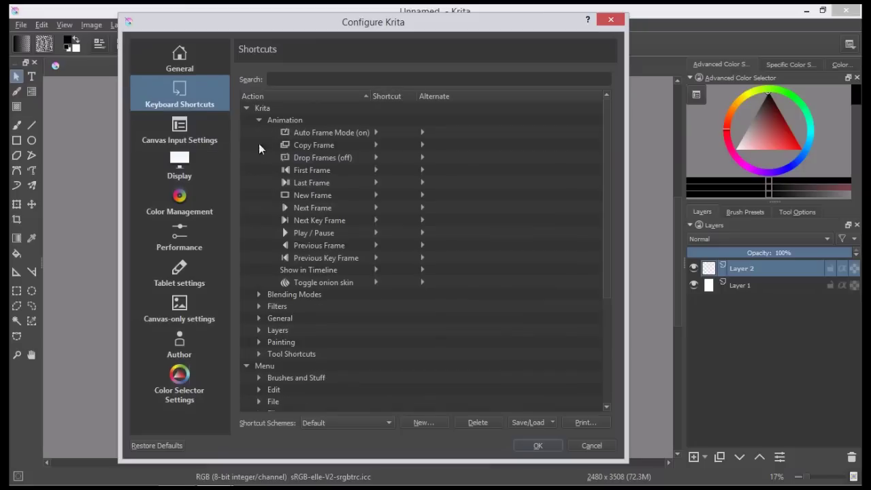
{"action": "left_click", "coordinate": [260, 119]}
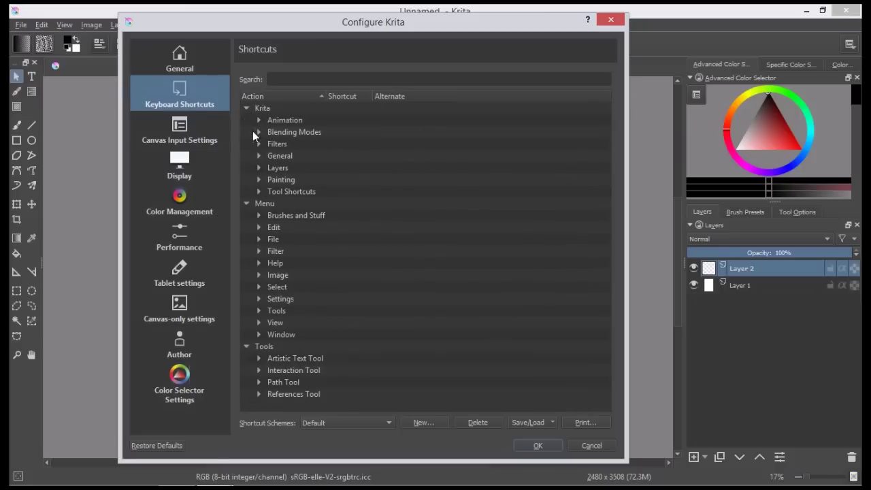
{"action": "left_click", "coordinate": [247, 204]}
{"action": "left_click", "coordinate": [259, 215]}
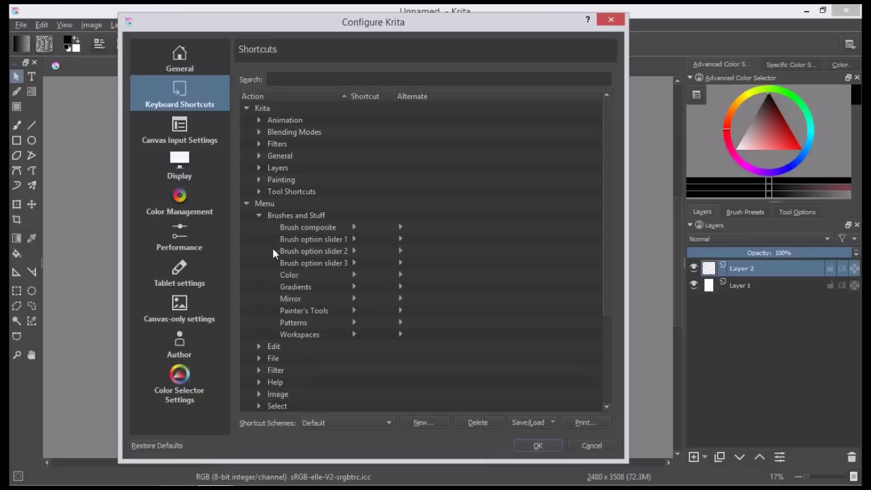
{"action": "left_click", "coordinate": [259, 346]}
{"action": "left_click_drag", "start_coordinate": [608, 179], "coordinate": [603, 294]}
{"action": "mouse_move", "coordinate": [609, 240]}
{"action": "left_mouse_down"}
{"action": "mouse_move", "coordinate": [604, 152]}
{"action": "mouse_move", "coordinate": [609, 301]}
{"action": "left_mouse_up"}
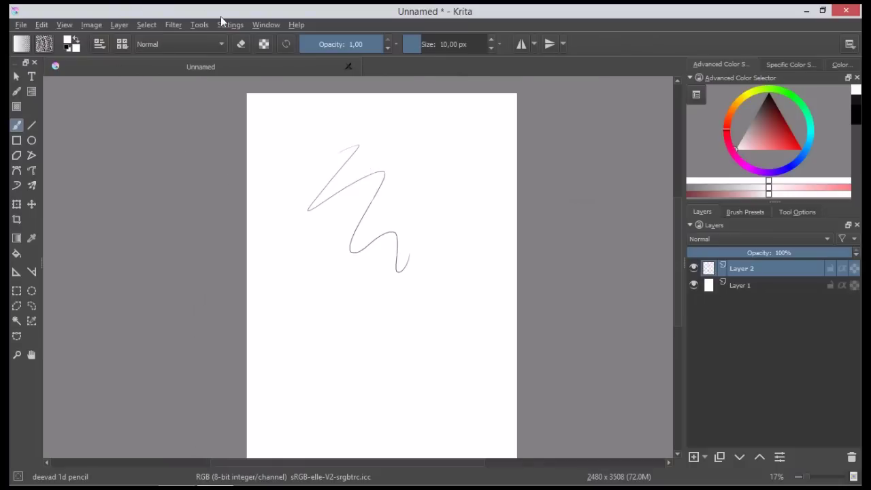
- Close the settings, sketch a grey pencil zigzag across the page, and show the Layers docker
{"action": "left_click", "coordinate": [226, 25]}
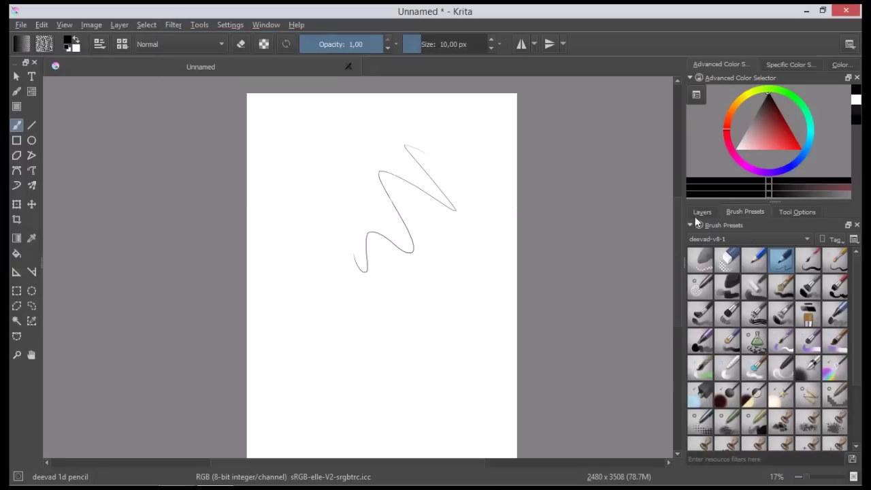
{"action": "left_click", "coordinate": [701, 212]}
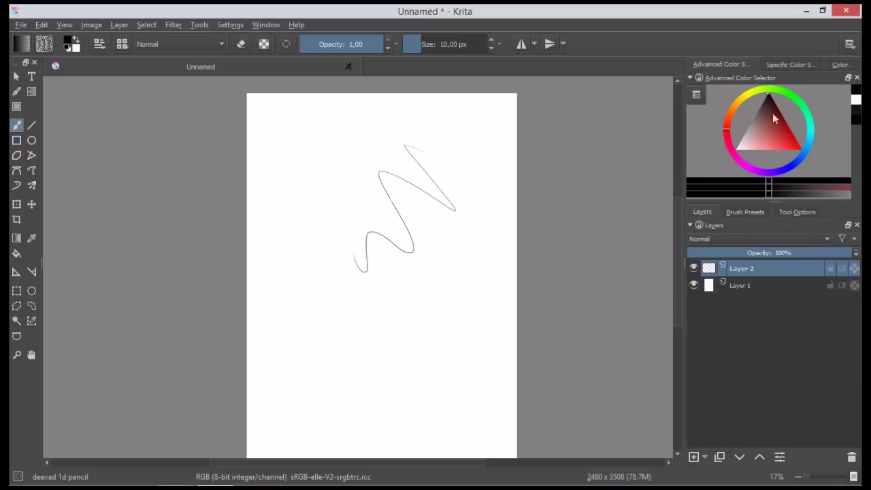
{"action": "left_click", "coordinate": [696, 95]}
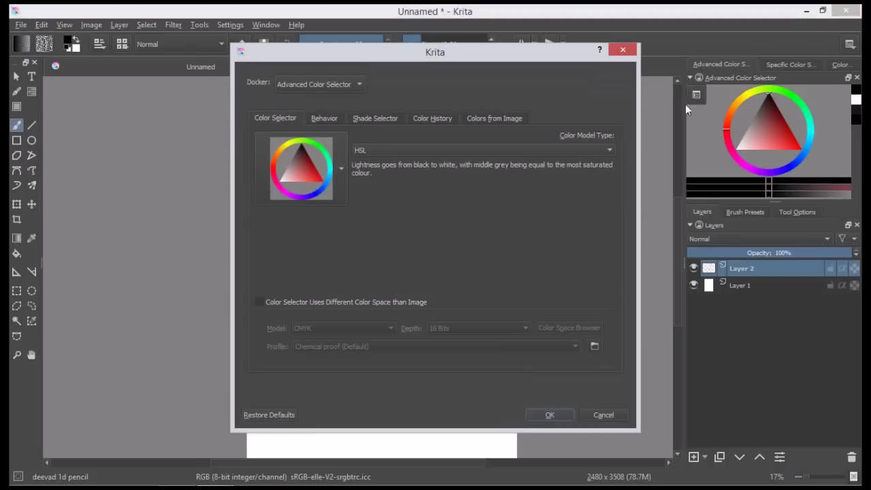
{"action": "left_click", "coordinate": [315, 189]}
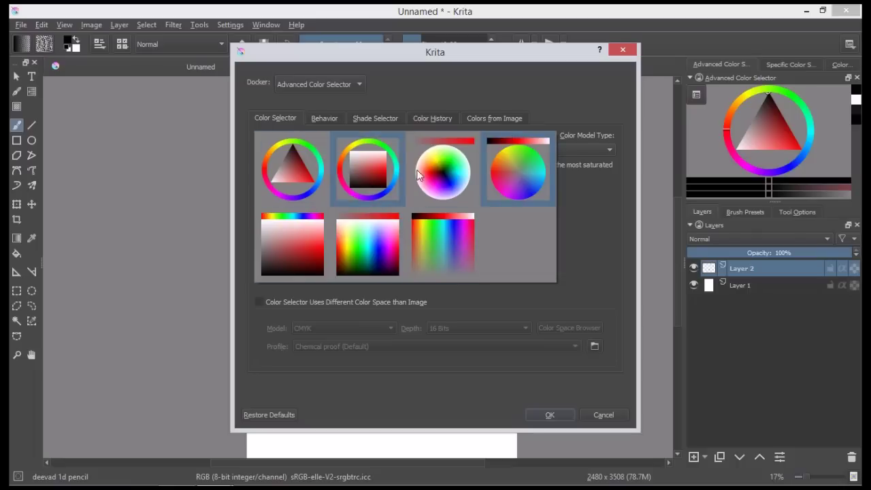
{"action": "left_click", "coordinate": [299, 172]}
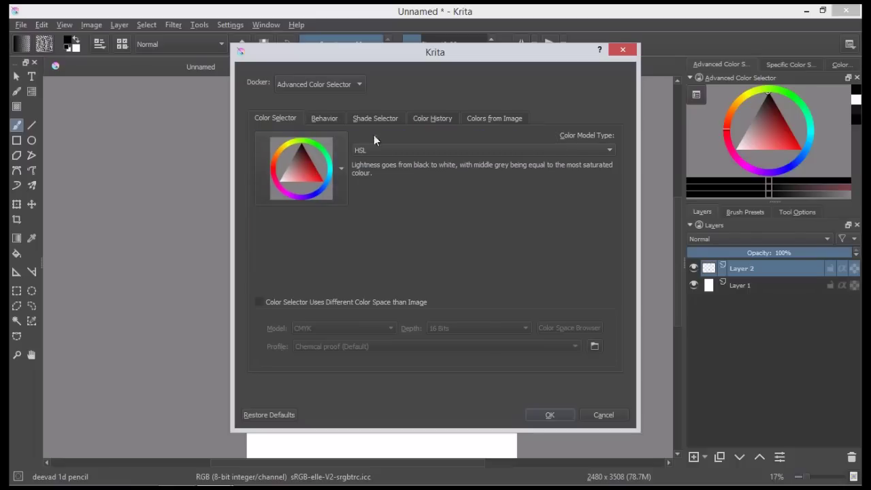
{"action": "left_click", "coordinate": [570, 408]}
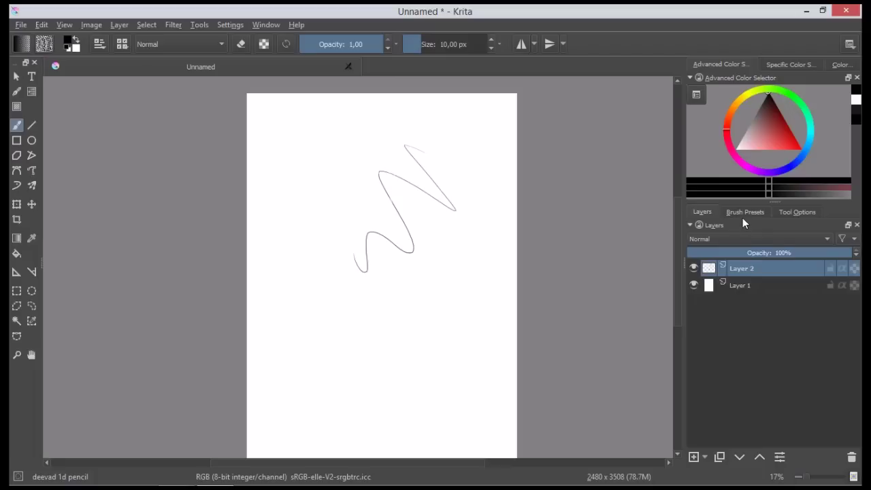
- Show the Brush Presets panel and browse its tag list, keeping All selected
{"action": "left_click", "coordinate": [744, 216]}
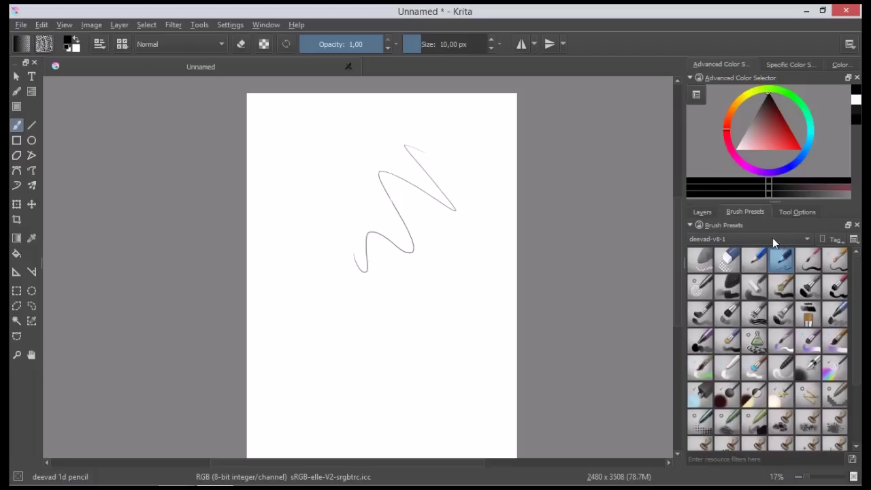
{"action": "left_click", "coordinate": [779, 235]}
{"action": "left_click", "coordinate": [734, 177]}
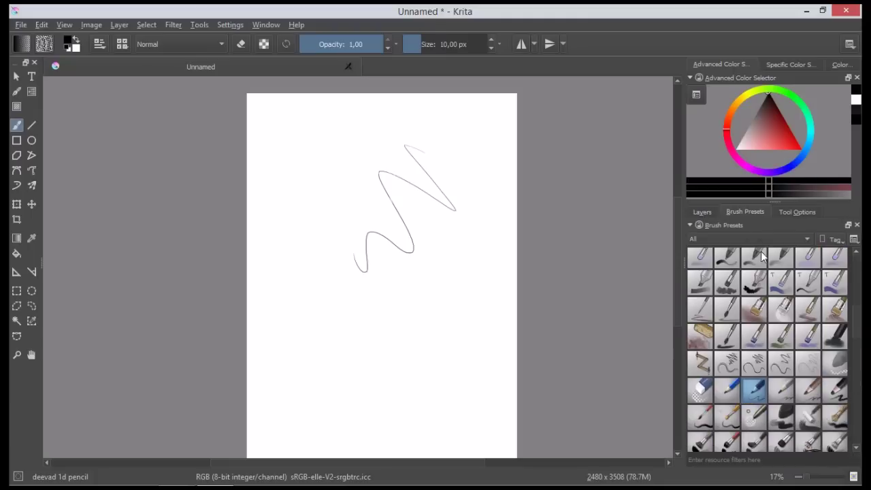
{"action": "mouse_move", "coordinate": [859, 326]}
{"action": "left_mouse_down"}
{"action": "mouse_move", "coordinate": [859, 306]}
{"action": "mouse_move", "coordinate": [856, 323]}
{"action": "left_mouse_up"}
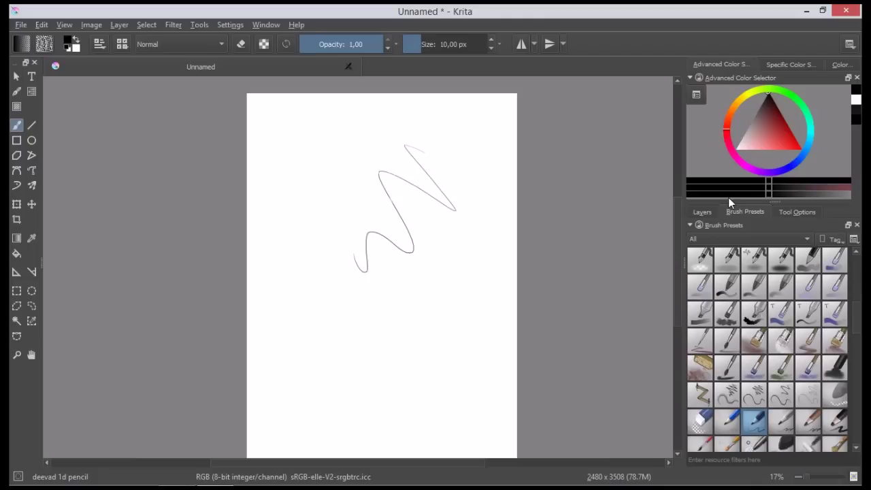
{"action": "left_click", "coordinate": [727, 238]}
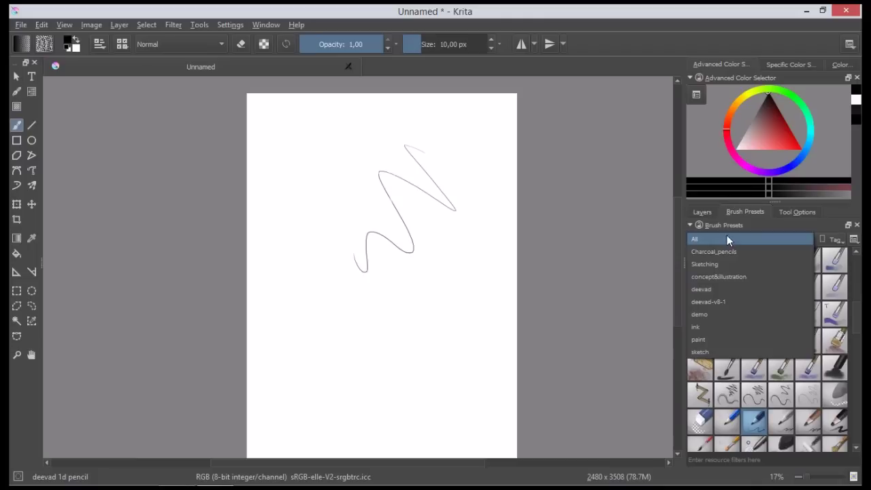
{"action": "left_click", "coordinate": [750, 227]}
{"action": "left_click", "coordinate": [753, 226]}
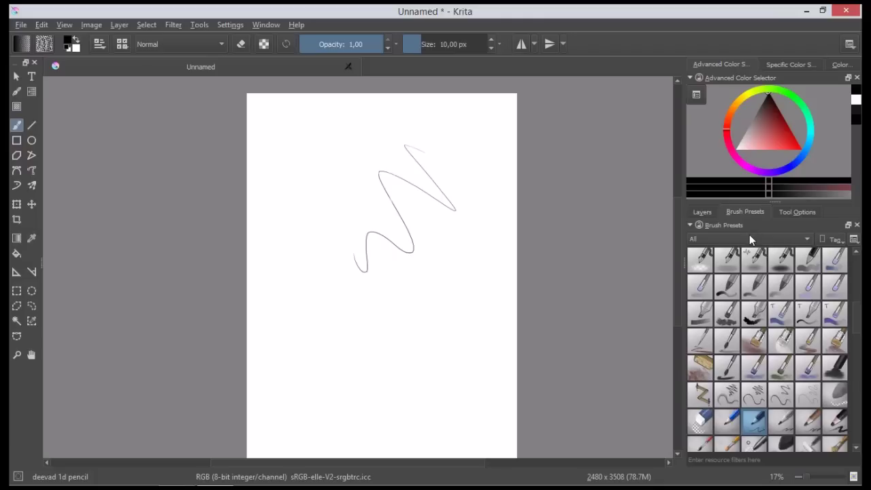
- Filter brush presets to the Sketching tag and select the deevad 2a paint sketch brush
{"action": "left_click", "coordinate": [707, 212]}
{"action": "left_click", "coordinate": [792, 213]}
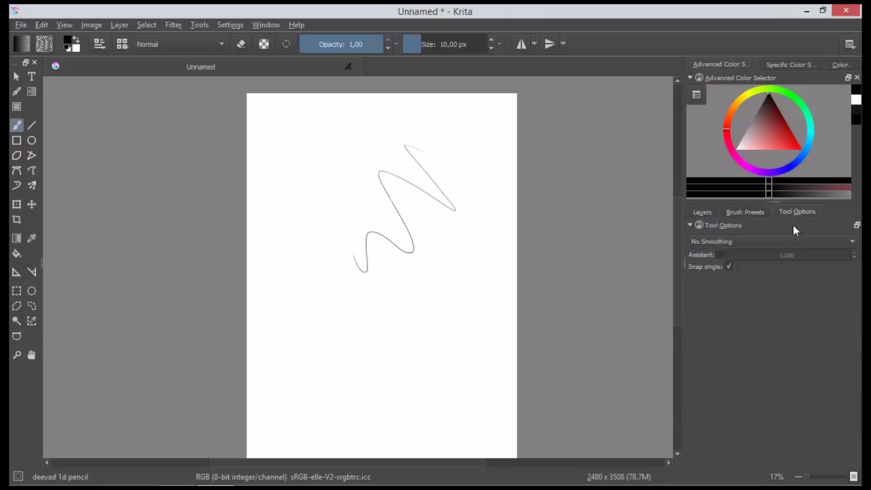
{"action": "left_click", "coordinate": [748, 212]}
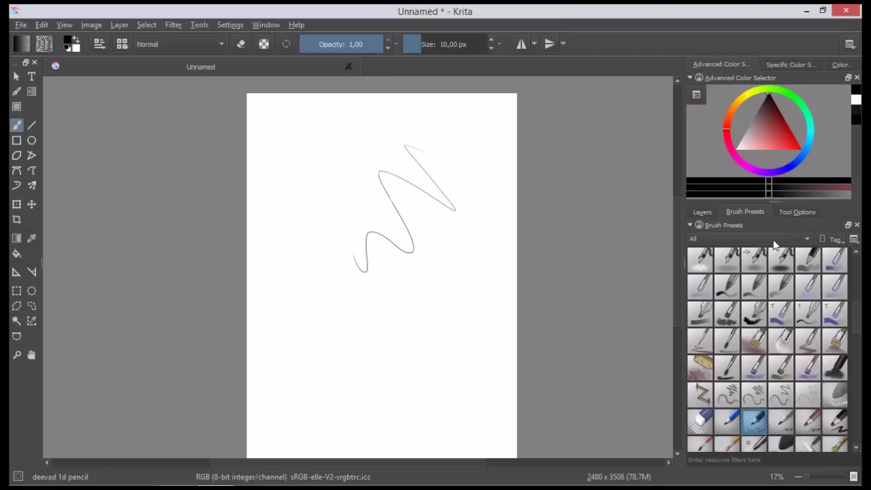
{"action": "left_click", "coordinate": [755, 239]}
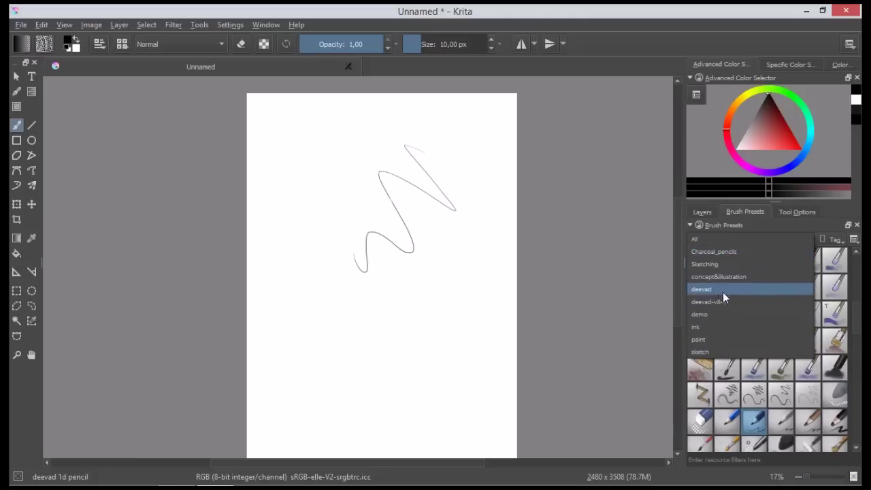
{"action": "left_click", "coordinate": [721, 264]}
{"action": "left_click", "coordinate": [733, 239]}
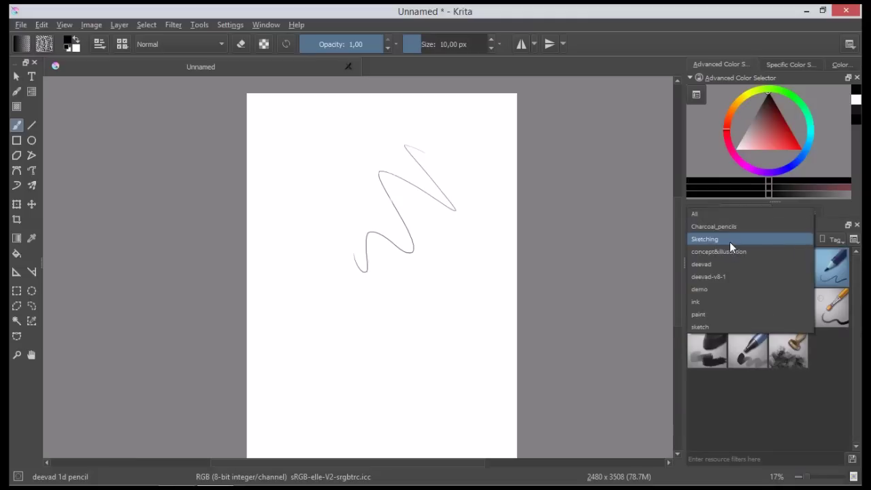
{"action": "left_click", "coordinate": [703, 354]}
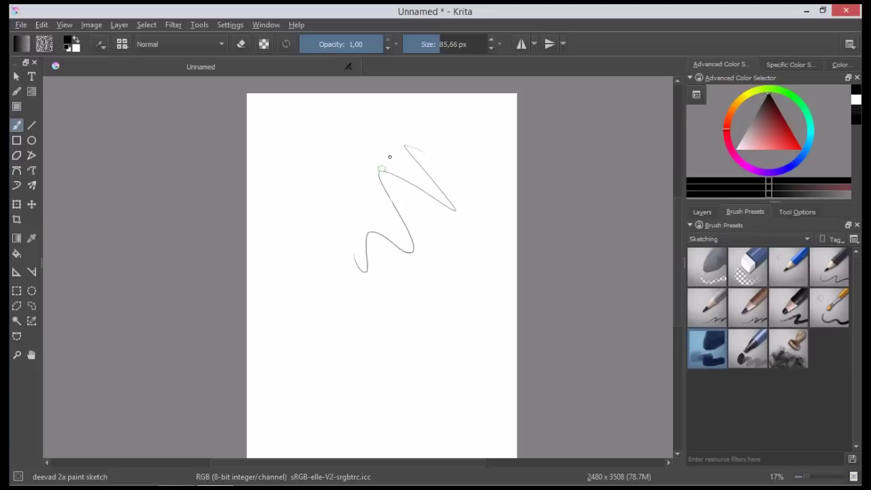
- Paint grey and black zigzag test strokes in the middle of the page
{"action": "left_click_drag", "start_coordinate": [398, 140], "coordinate": [311, 231]}
{"action": "left_click_drag", "start_coordinate": [377, 170], "coordinate": [427, 270]}
{"action": "left_click_drag", "start_coordinate": [411, 151], "coordinate": [430, 239]}
{"action": "mouse_move", "coordinate": [398, 168]}
{"action": "left_mouse_down"}
{"action": "mouse_move", "coordinate": [373, 211]}
{"action": "mouse_move", "coordinate": [422, 271]}
{"action": "left_mouse_up"}
{"action": "mouse_move", "coordinate": [394, 194]}
{"action": "left_mouse_down"}
{"action": "mouse_move", "coordinate": [361, 248]}
{"action": "mouse_move", "coordinate": [393, 269]}
{"action": "left_mouse_up"}
{"action": "mouse_move", "coordinate": [384, 207]}
{"action": "left_mouse_down"}
{"action": "mouse_move", "coordinate": [367, 259]}
{"action": "mouse_move", "coordinate": [387, 258]}
{"action": "left_mouse_up"}
- Set brush smoothing to Basic Smoothing and paint curved test strokes
{"action": "left_click", "coordinate": [782, 212]}
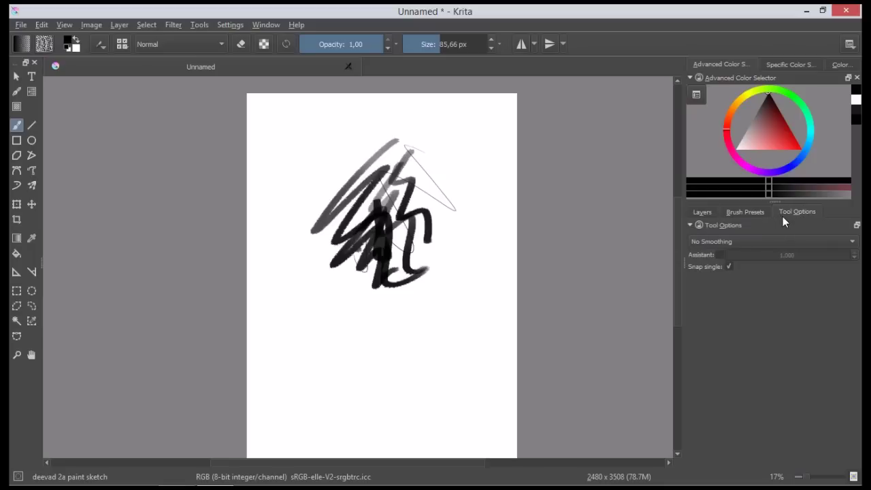
{"action": "left_click", "coordinate": [768, 242]}
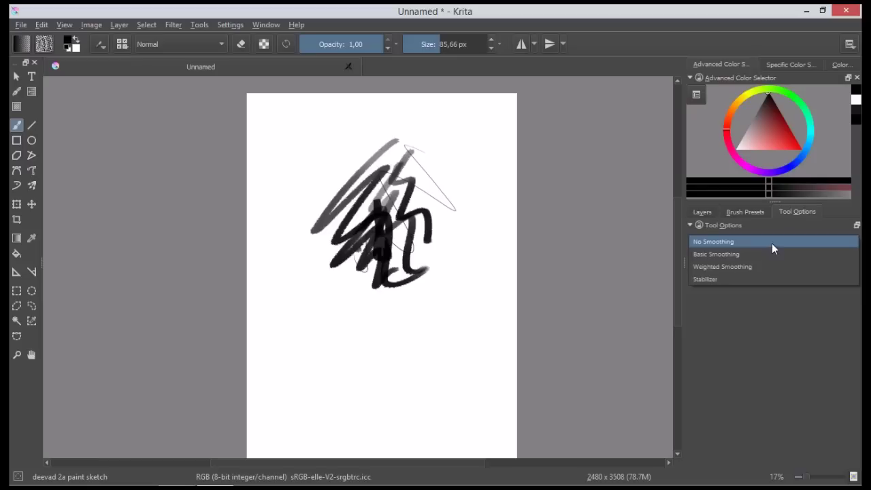
{"action": "left_click", "coordinate": [721, 253]}
{"action": "left_click_drag", "start_coordinate": [449, 191], "coordinate": [417, 309]}
{"action": "mouse_move", "coordinate": [463, 291]}
{"action": "left_mouse_down"}
{"action": "mouse_move", "coordinate": [459, 379]}
{"action": "mouse_move", "coordinate": [516, 397]}
{"action": "left_mouse_up"}
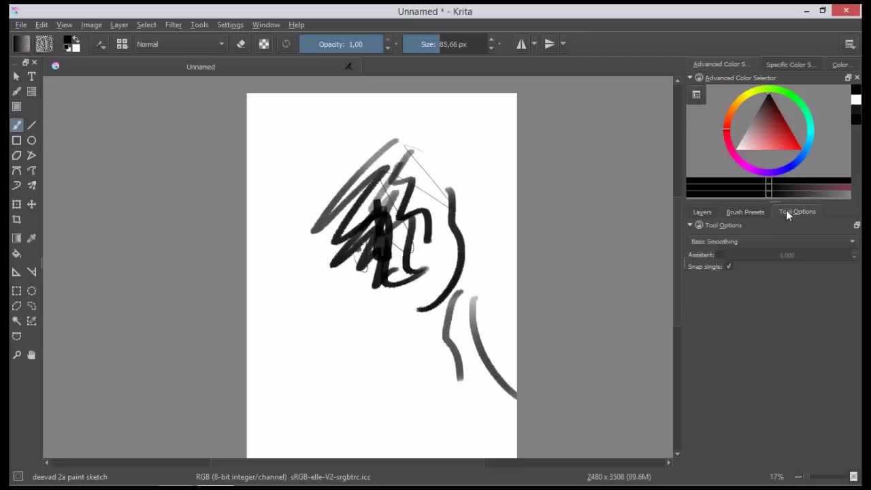
- Switch smoothing to Weighted Smoothing and paint vertical strokes right of the sketch
{"action": "left_click", "coordinate": [762, 242]}
{"action": "left_click", "coordinate": [746, 256]}
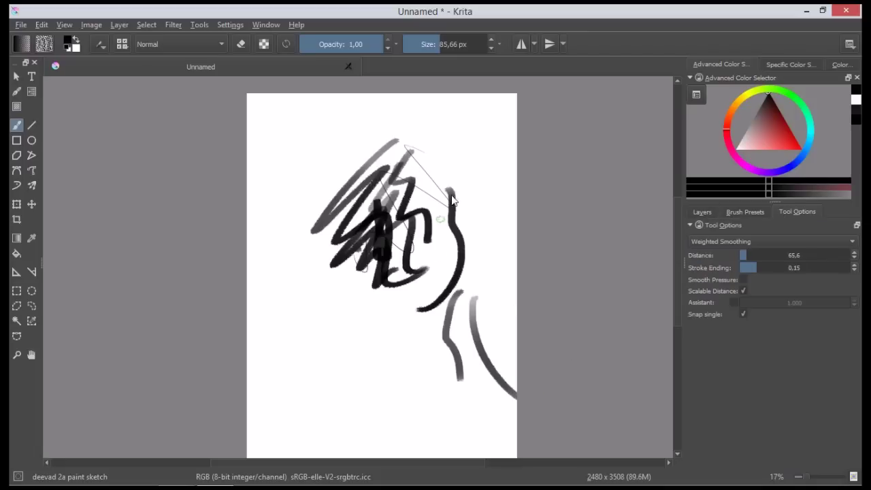
{"action": "left_click_drag", "start_coordinate": [474, 161], "coordinate": [464, 235]}
{"action": "left_click_drag", "start_coordinate": [495, 182], "coordinate": [480, 287]}
{"action": "left_click_drag", "start_coordinate": [502, 219], "coordinate": [507, 307]}
- Switch smoothing to Stabilizer and paint long grey strokes across the sketch
{"action": "left_click", "coordinate": [771, 242]}
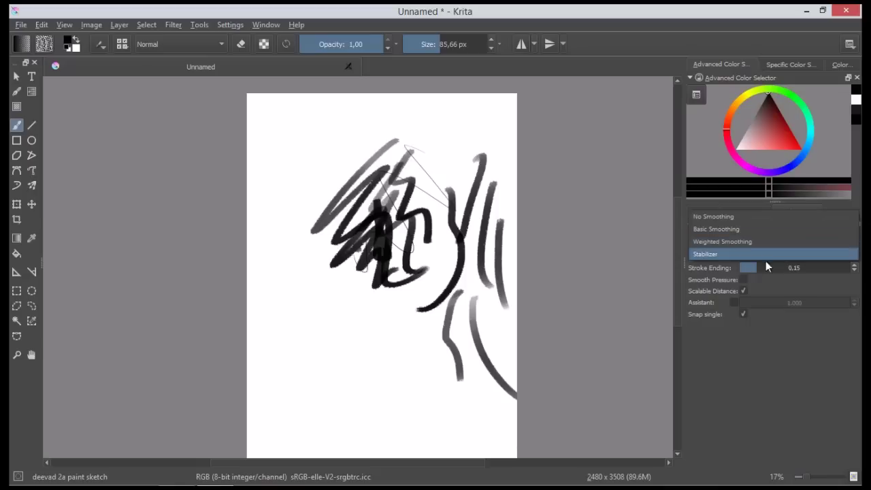
{"action": "left_click", "coordinate": [739, 254]}
{"action": "left_click_drag", "start_coordinate": [446, 109], "coordinate": [434, 326]}
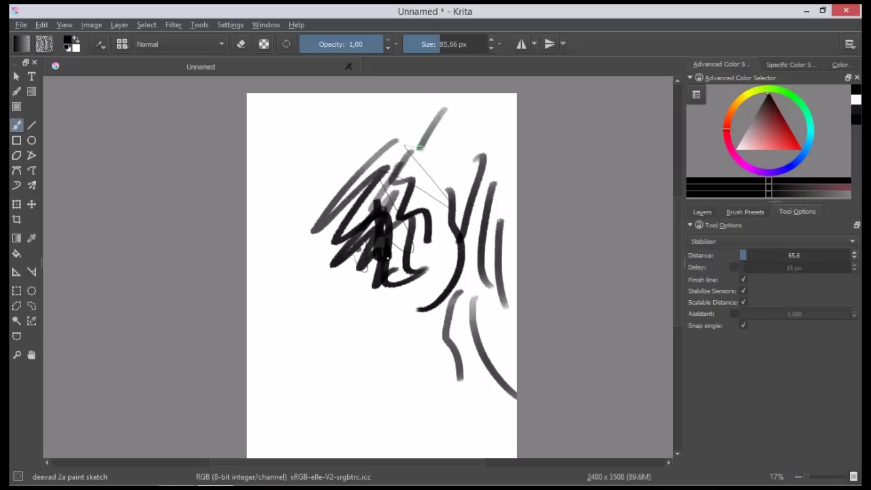
{"action": "left_click_drag", "start_coordinate": [325, 123], "coordinate": [422, 350]}
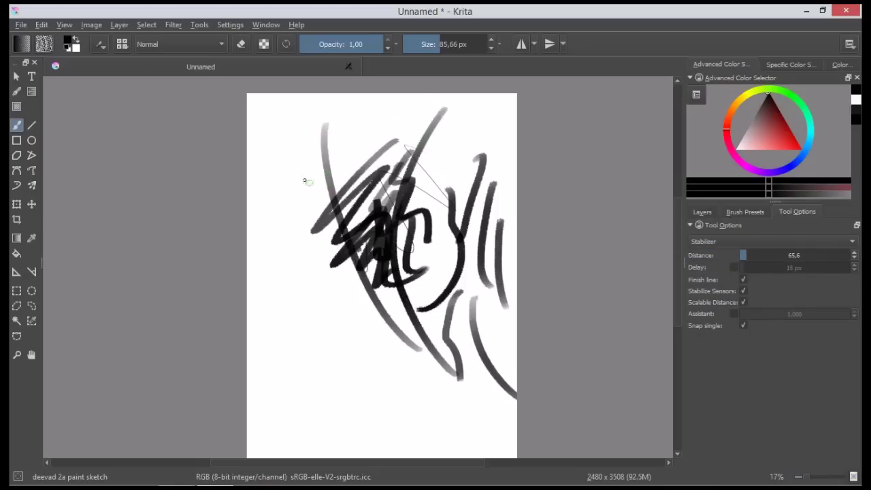
{"action": "left_click_drag", "start_coordinate": [299, 174], "coordinate": [417, 364]}
{"action": "left_click_drag", "start_coordinate": [290, 197], "coordinate": [293, 233]}
{"action": "left_click_drag", "start_coordinate": [283, 270], "coordinate": [401, 364]}
{"action": "left_click_drag", "start_coordinate": [296, 306], "coordinate": [388, 376]}
{"action": "left_click_drag", "start_coordinate": [316, 350], "coordinate": [396, 404]}
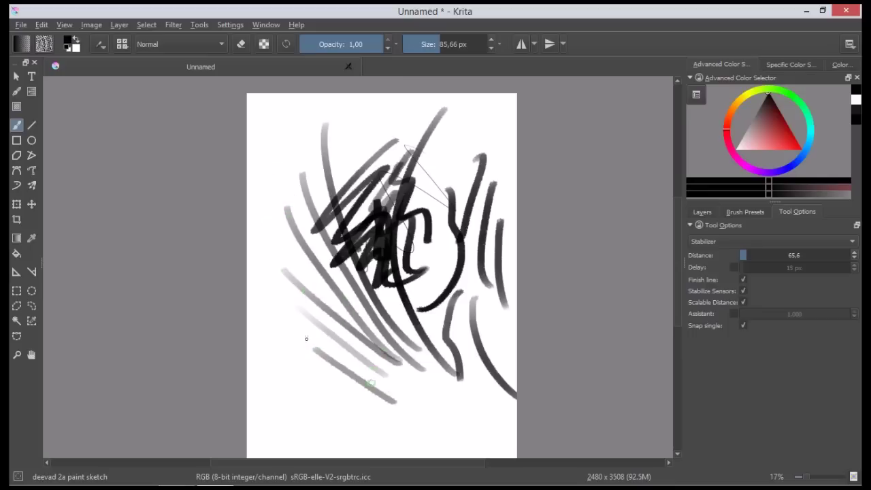
{"action": "left_click_drag", "start_coordinate": [308, 337], "coordinate": [475, 423]}
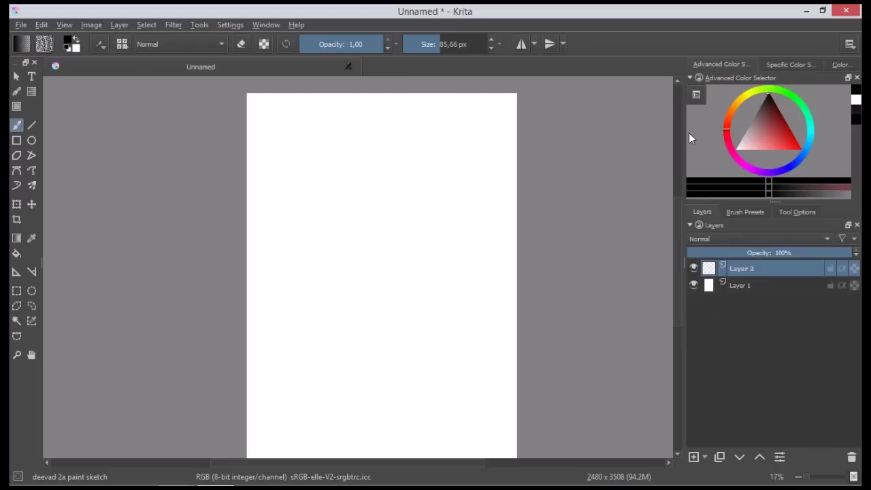
- Add a Color to Alpha filter layer, then enable horizontal mirror painting and draw a mirrored loop
{"action": "left_click", "coordinate": [706, 457]}
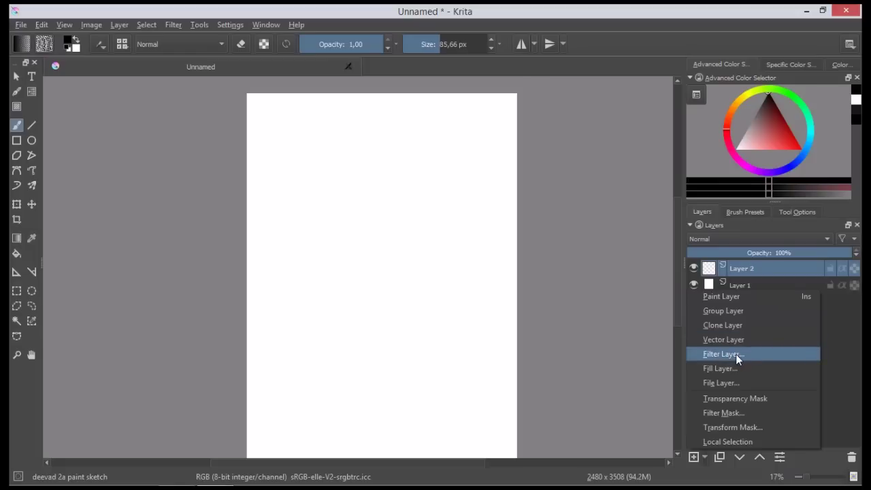
{"action": "left_click", "coordinate": [733, 354]}
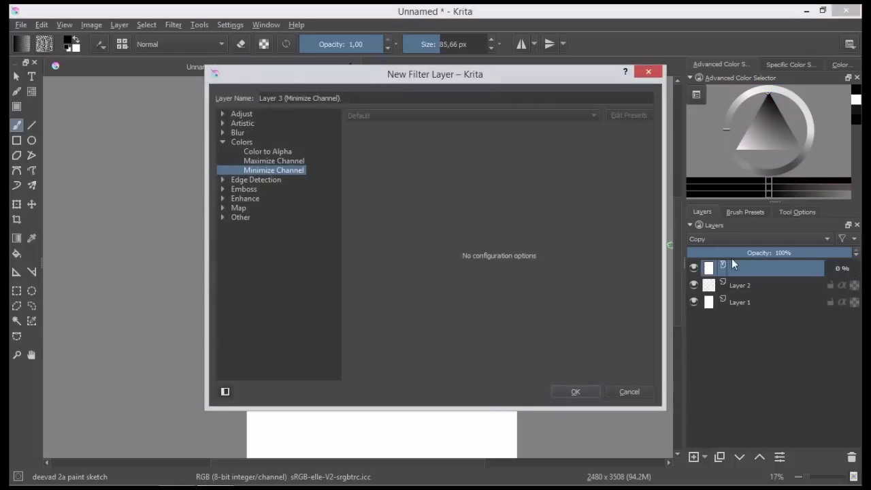
{"action": "left_click", "coordinate": [263, 153]}
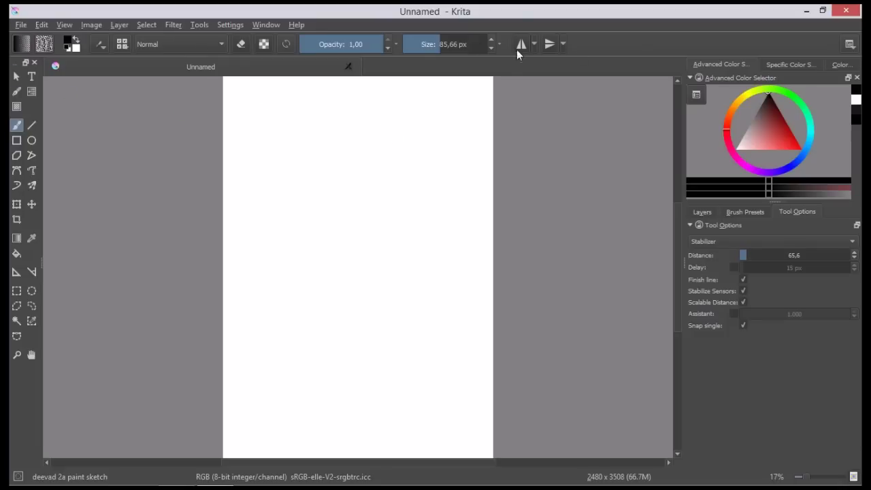
{"action": "left_click", "coordinate": [520, 44]}
{"action": "mouse_move", "coordinate": [361, 151]}
{"action": "left_mouse_down"}
{"action": "mouse_move", "coordinate": [365, 219]}
{"action": "mouse_move", "coordinate": [390, 200]}
{"action": "left_mouse_up"}
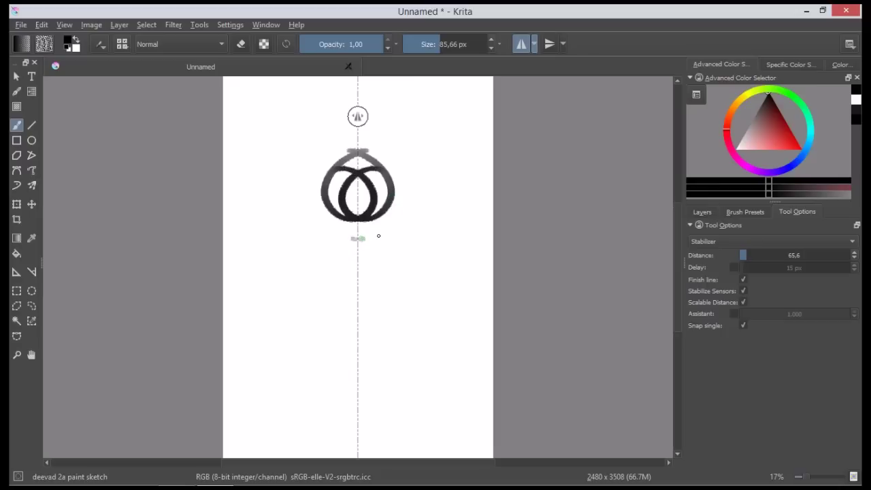
- Set smoothing to No Smoothing and paint the mirrored braided figure with wavy outer curves
{"action": "left_click_drag", "start_coordinate": [357, 237], "coordinate": [388, 278]}
{"action": "left_click", "coordinate": [729, 241]}
{"action": "left_click", "coordinate": [718, 205]}
{"action": "mouse_move", "coordinate": [372, 268]}
{"action": "left_mouse_down"}
{"action": "mouse_move", "coordinate": [371, 401]}
{"action": "mouse_move", "coordinate": [411, 306]}
{"action": "mouse_move", "coordinate": [401, 204]}
{"action": "mouse_move", "coordinate": [410, 122]}
{"action": "mouse_move", "coordinate": [361, 119]}
{"action": "left_mouse_up"}
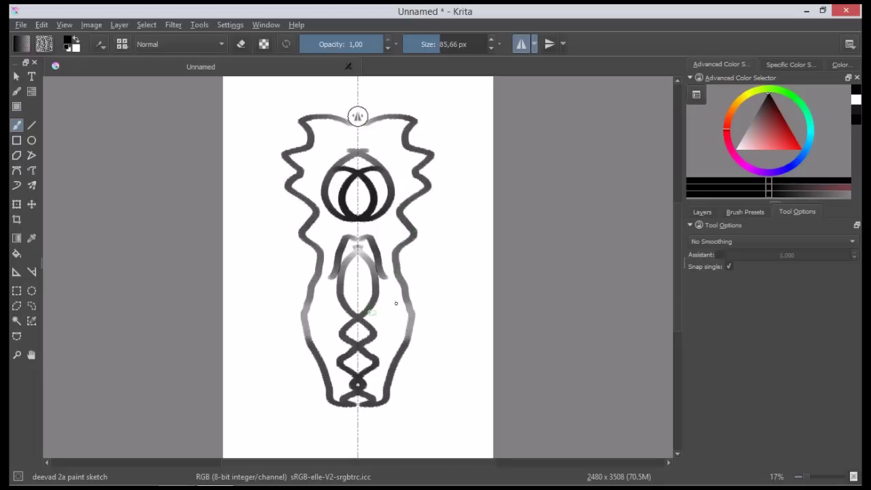
- Mark a 2480 × 2429 px crop area over the upper part of the drawing
{"action": "left_click", "coordinate": [16, 204]}
{"action": "left_click", "coordinate": [16, 219]}
{"action": "mouse_move", "coordinate": [225, 112]}
{"action": "left_mouse_down"}
{"action": "mouse_move", "coordinate": [471, 304]}
{"action": "mouse_move", "coordinate": [507, 383]}
{"action": "left_mouse_up"}
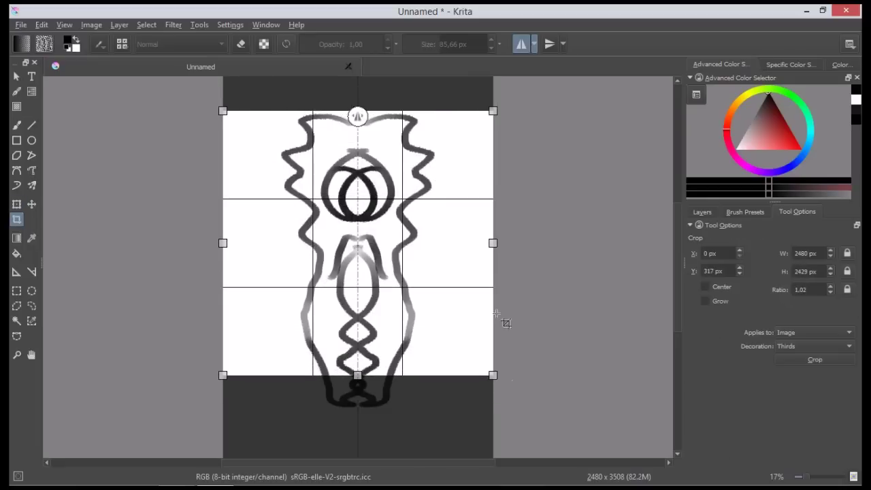
- Apply the 2480 x 2429 crop and turn on wrap-around tiling mode
{"action": "double_click", "coordinate": [472, 274]}
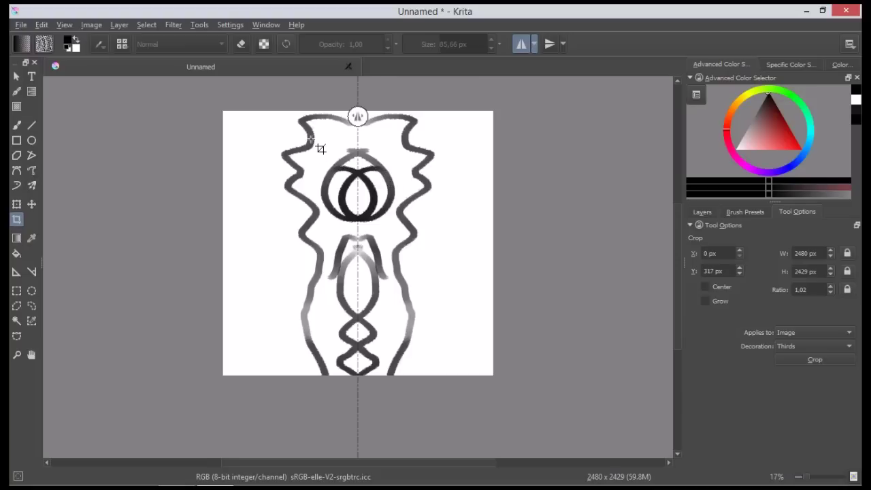
{"action": "key", "text": "w"}
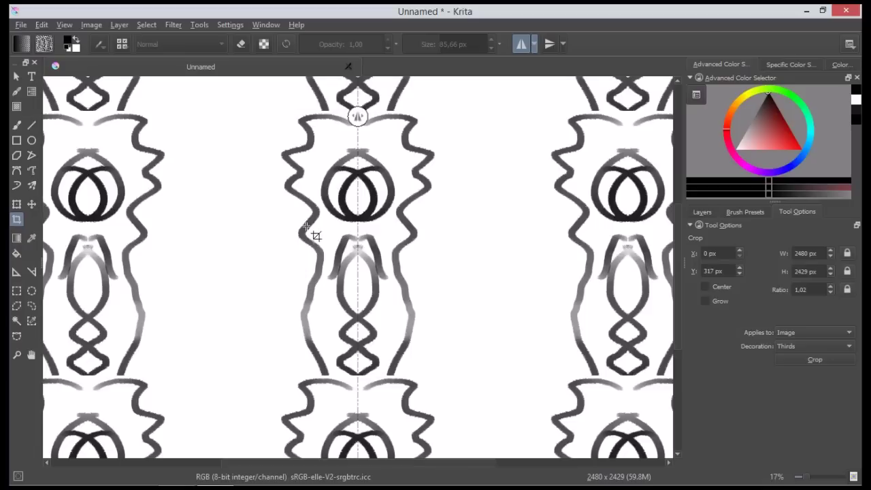
{"action": "scroll", "coordinate": [403, 184], "scroll_direction": "down", "scroll_amount": 2}
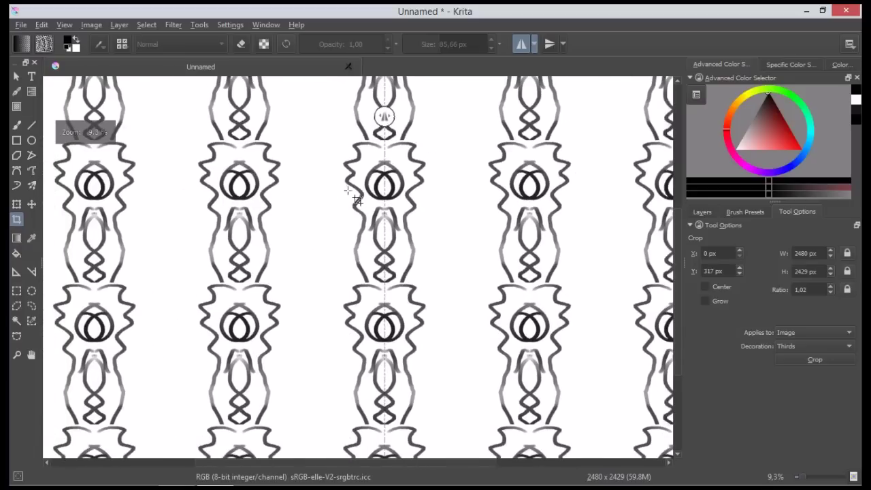
- Paint a curved freehand stroke repeated across the tiles and enable vertical mirroring
{"action": "left_click", "coordinate": [21, 125]}
{"action": "mouse_move", "coordinate": [368, 138]}
{"action": "left_mouse_down"}
{"action": "mouse_move", "coordinate": [302, 204]}
{"action": "mouse_move", "coordinate": [318, 244]}
{"action": "mouse_move", "coordinate": [300, 272]}
{"action": "mouse_move", "coordinate": [354, 278]}
{"action": "mouse_move", "coordinate": [345, 239]}
{"action": "mouse_move", "coordinate": [319, 246]}
{"action": "mouse_move", "coordinate": [314, 225]}
{"action": "mouse_move", "coordinate": [312, 144]}
{"action": "mouse_move", "coordinate": [332, 160]}
{"action": "left_mouse_up"}
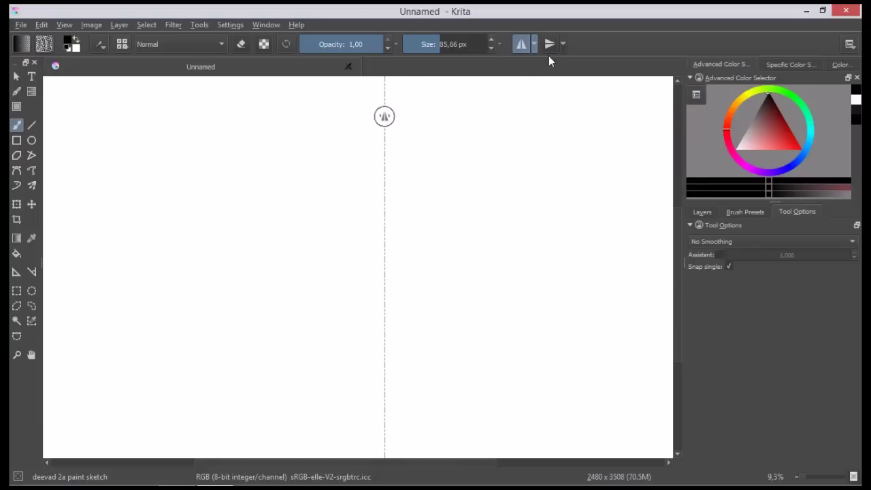
{"action": "left_click", "coordinate": [549, 44]}
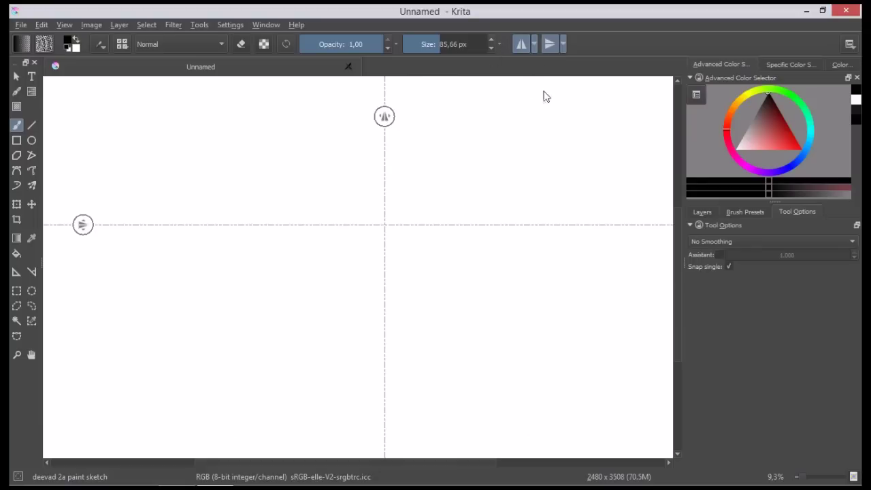
- Paint four-way mirrored rings and X-shaped strokes repeated across the wrap-around tiles
{"action": "mouse_move", "coordinate": [411, 207]}
{"action": "left_mouse_down"}
{"action": "mouse_move", "coordinate": [410, 249]}
{"action": "mouse_move", "coordinate": [365, 169]}
{"action": "mouse_move", "coordinate": [419, 258]}
{"action": "mouse_move", "coordinate": [412, 185]}
{"action": "left_mouse_up"}
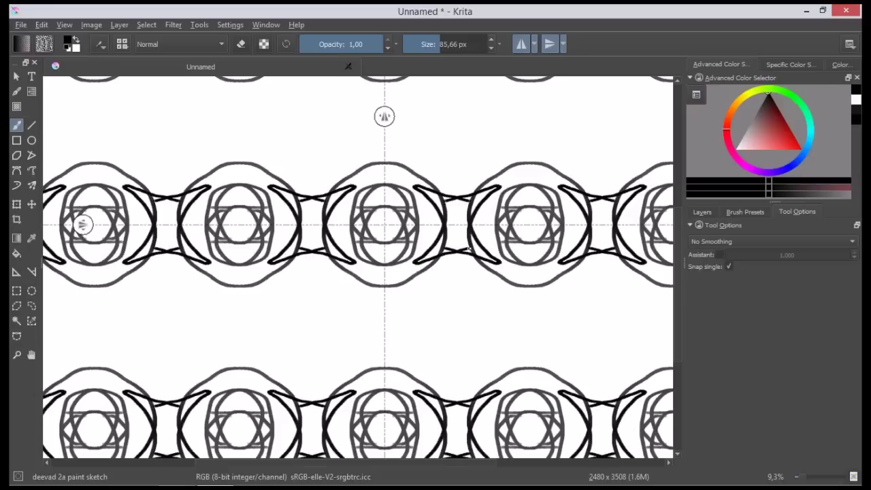
{"action": "left_click_drag", "start_coordinate": [363, 139], "coordinate": [391, 187]}
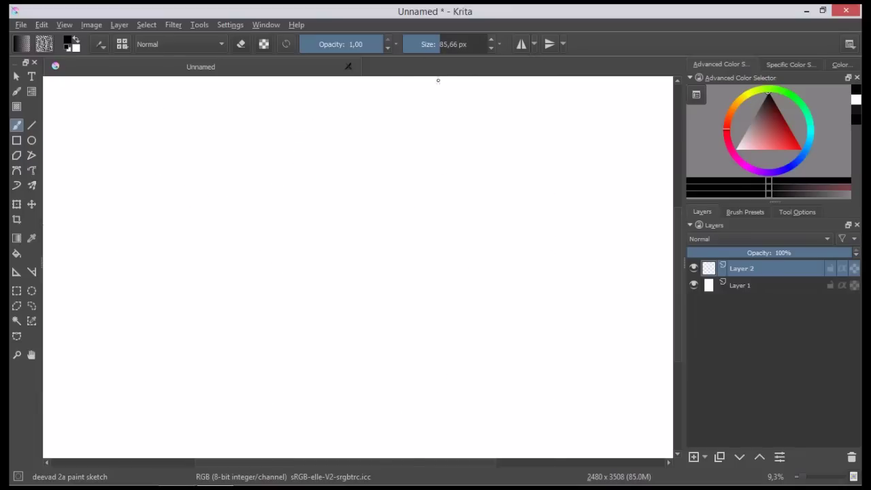
- Paint a dark diagonal stroke on Layer 2 with light grey streaks below it
{"action": "mouse_move", "coordinate": [364, 130]}
{"action": "left_mouse_down"}
{"action": "mouse_move", "coordinate": [276, 168]}
{"action": "mouse_move", "coordinate": [294, 174]}
{"action": "mouse_move", "coordinate": [332, 163]}
{"action": "mouse_move", "coordinate": [310, 170]}
{"action": "mouse_move", "coordinate": [325, 155]}
{"action": "left_mouse_up"}
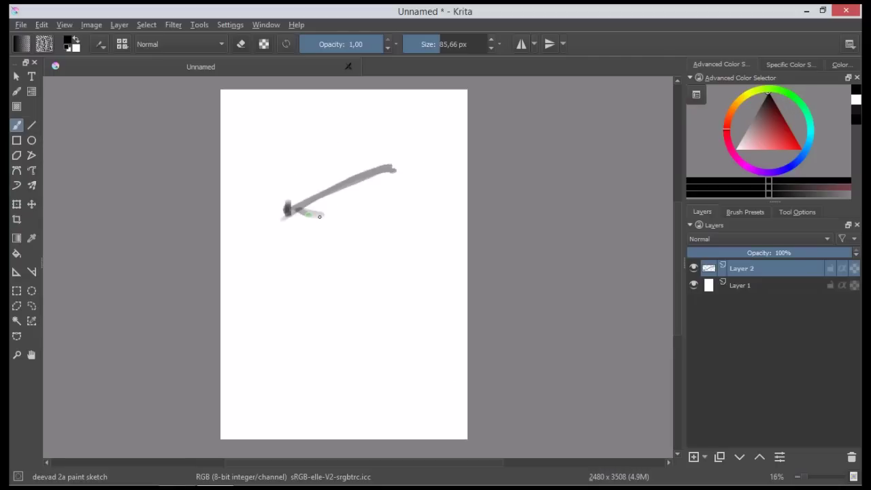
{"action": "left_click_drag", "start_coordinate": [324, 214], "coordinate": [306, 216]}
{"action": "mouse_move", "coordinate": [373, 174]}
{"action": "left_mouse_down"}
{"action": "mouse_move", "coordinate": [366, 193]}
{"action": "mouse_move", "coordinate": [338, 188]}
{"action": "mouse_move", "coordinate": [297, 212]}
{"action": "mouse_move", "coordinate": [394, 162]}
{"action": "mouse_move", "coordinate": [288, 210]}
{"action": "mouse_move", "coordinate": [398, 155]}
{"action": "mouse_move", "coordinate": [371, 179]}
{"action": "mouse_move", "coordinate": [354, 213]}
{"action": "mouse_move", "coordinate": [343, 209]}
{"action": "left_mouse_up"}
{"action": "mouse_move", "coordinate": [316, 215]}
{"action": "left_mouse_down"}
{"action": "mouse_move", "coordinate": [367, 218]}
{"action": "mouse_move", "coordinate": [310, 221]}
{"action": "left_mouse_up"}
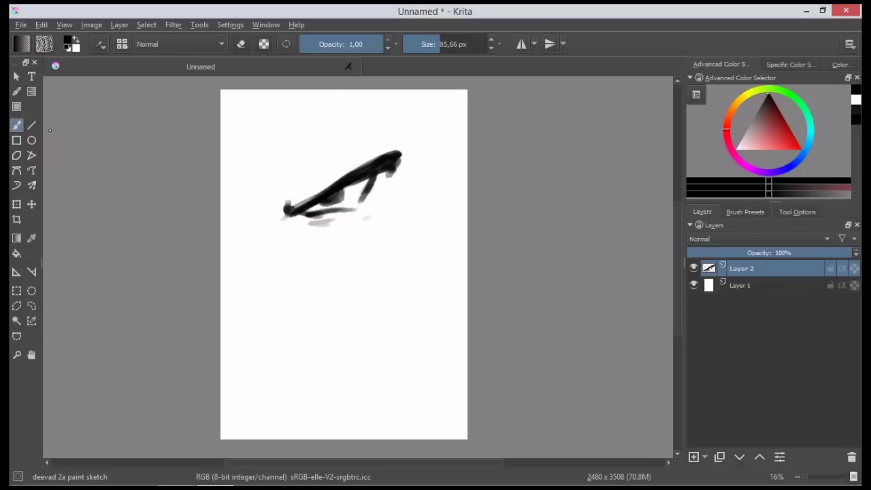
{"action": "left_click", "coordinate": [17, 204]}
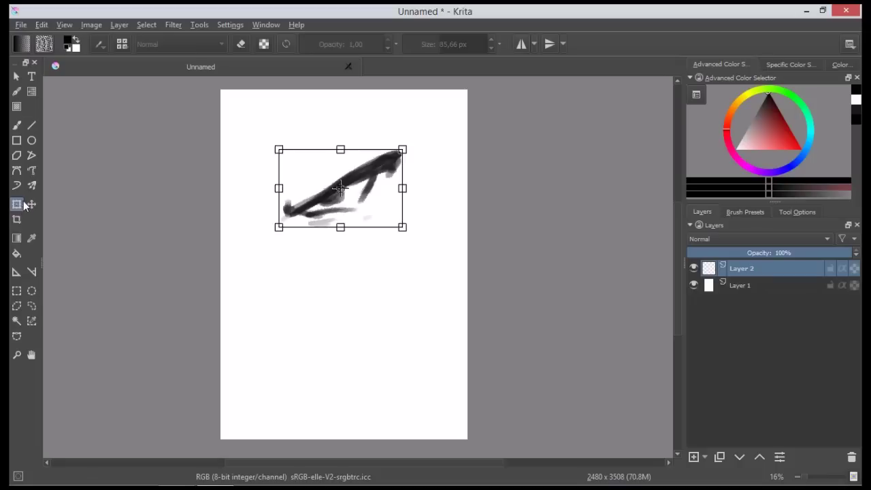
- Try perspective and warp transforms on the stroke, pulling its corner and warp points
{"action": "left_click", "coordinate": [798, 213]}
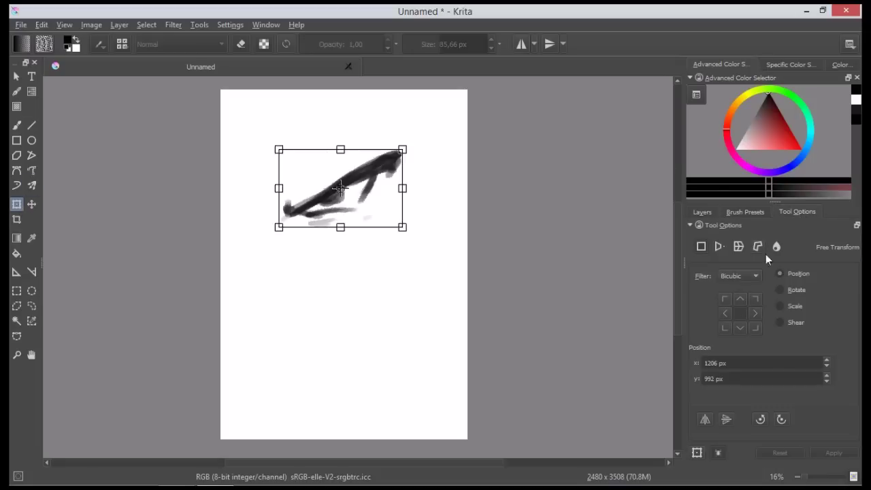
{"action": "left_click", "coordinate": [719, 247]}
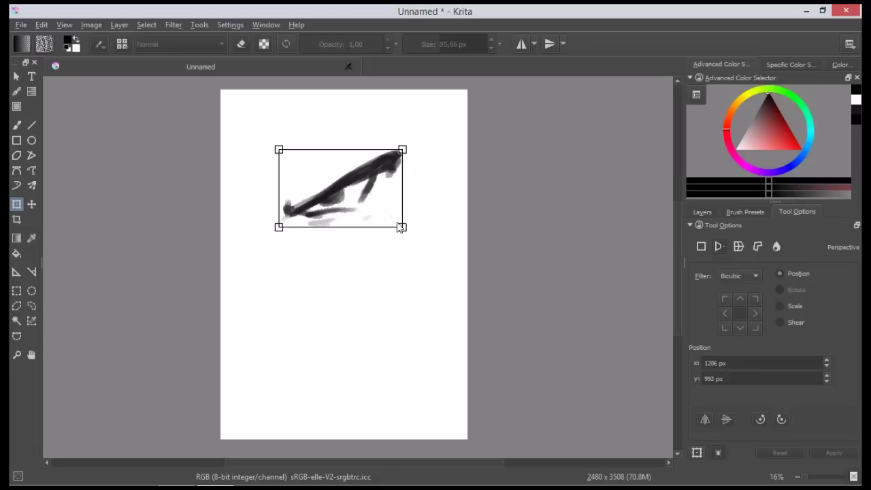
{"action": "mouse_move", "coordinate": [402, 227]}
{"action": "left_mouse_down"}
{"action": "mouse_move", "coordinate": [413, 313]}
{"action": "mouse_move", "coordinate": [403, 227]}
{"action": "left_mouse_up"}
{"action": "left_click", "coordinate": [738, 246]}
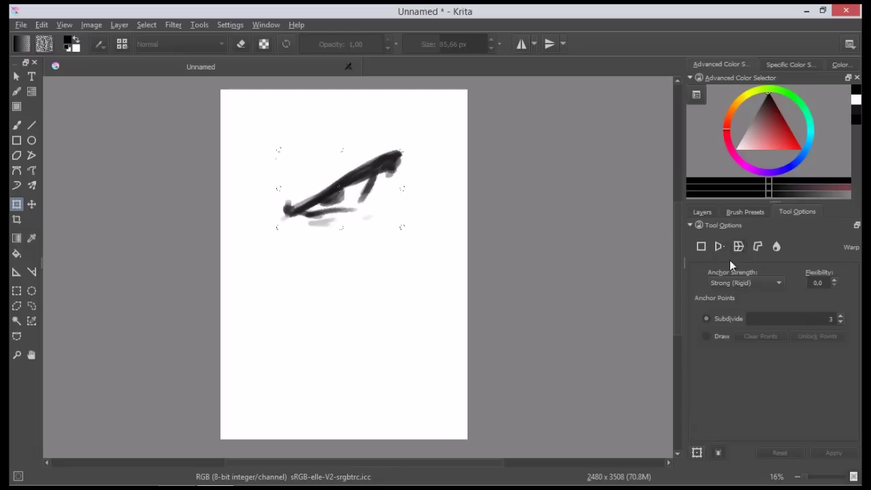
{"action": "left_click_drag", "start_coordinate": [341, 188], "coordinate": [330, 188]}
{"action": "left_click_drag", "start_coordinate": [282, 232], "coordinate": [267, 236]}
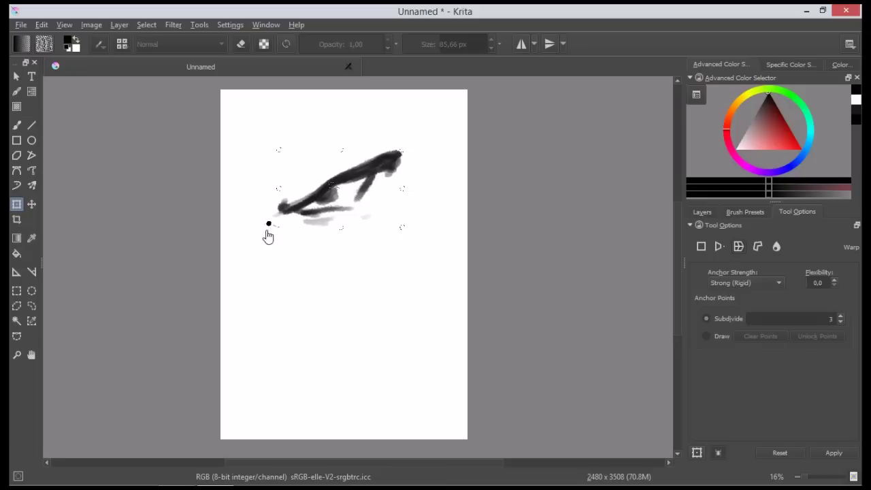
- Build a cage around the stroke, deform it, then cancel the cage
{"action": "left_click", "coordinate": [757, 246]}
{"action": "left_click", "coordinate": [384, 216]}
{"action": "left_click", "coordinate": [343, 288]}
{"action": "left_click", "coordinate": [272, 221]}
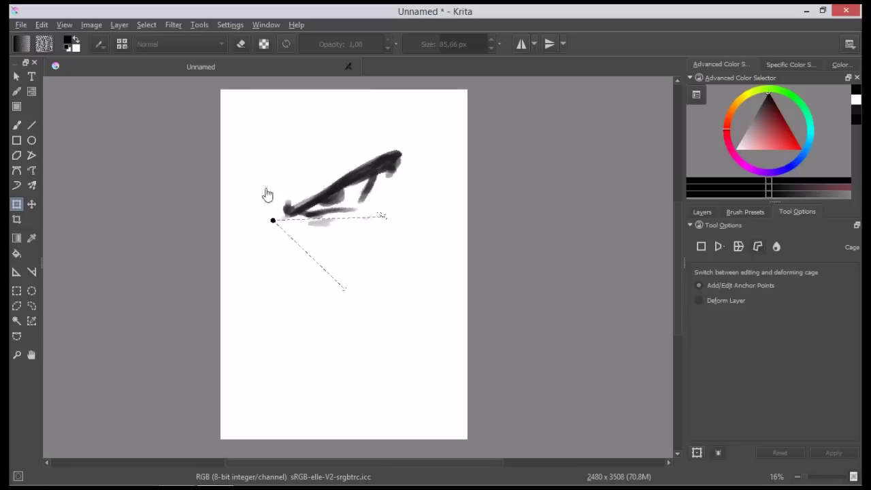
{"action": "left_click", "coordinate": [384, 217]}
{"action": "mouse_move", "coordinate": [368, 238]}
{"action": "left_mouse_down"}
{"action": "mouse_move", "coordinate": [368, 277]}
{"action": "mouse_move", "coordinate": [357, 224]}
{"action": "left_mouse_up"}
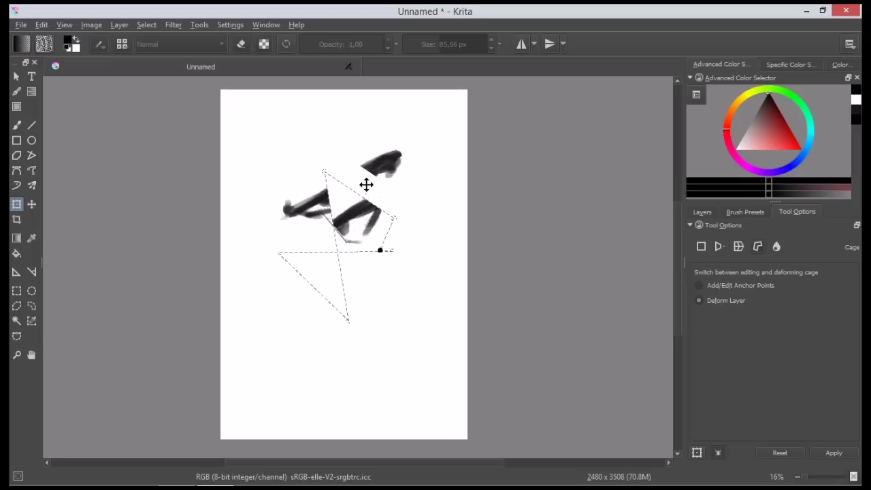
{"action": "key", "text": "Escape"}
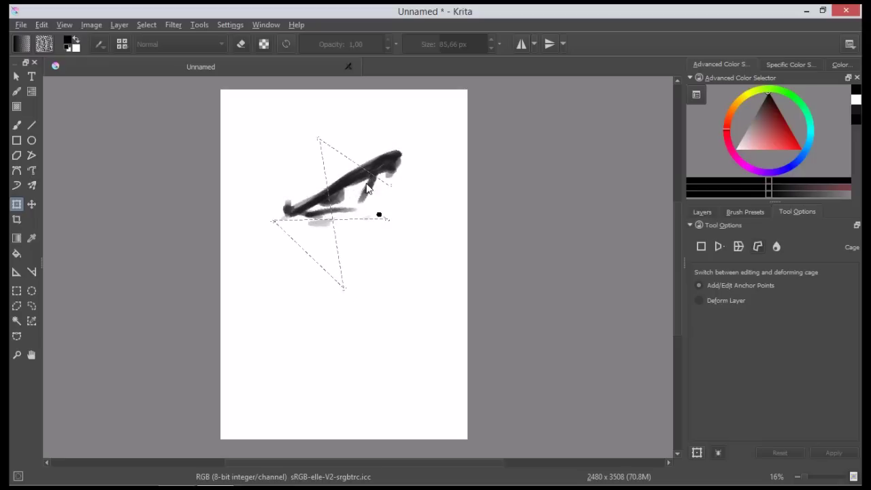
{"action": "key", "text": "Escape"}
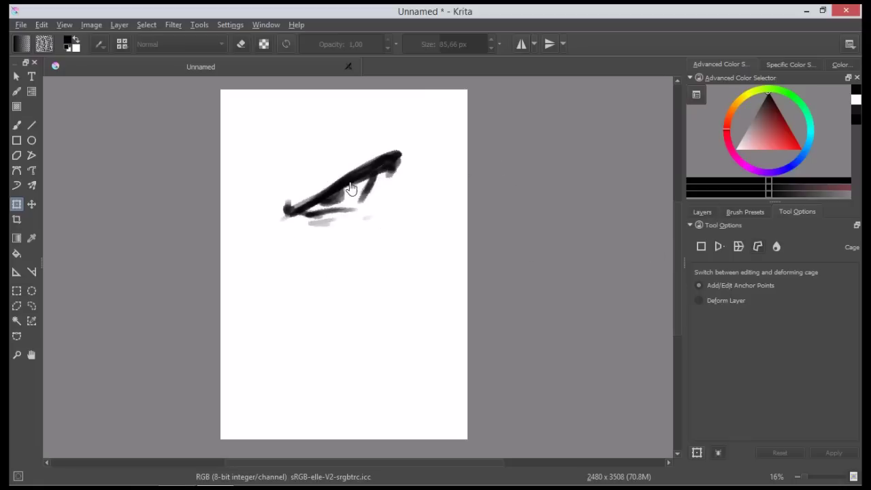
- Redraw a four-point cage, deform and undo, then switch to Liquify mode
{"action": "left_click", "coordinate": [313, 245]}
{"action": "left_click", "coordinate": [312, 158]}
{"action": "left_click", "coordinate": [349, 153]}
{"action": "left_click", "coordinate": [393, 202]}
{"action": "left_click", "coordinate": [314, 247]}
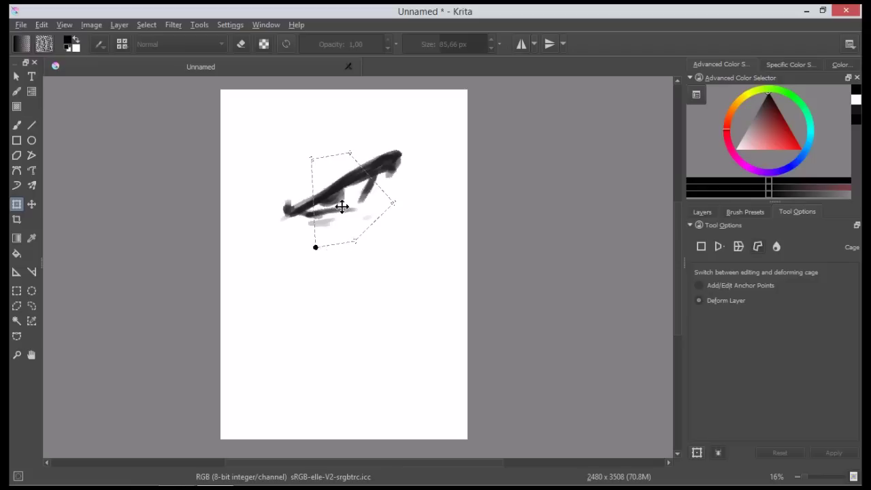
{"action": "left_click_drag", "start_coordinate": [341, 204], "coordinate": [346, 210]}
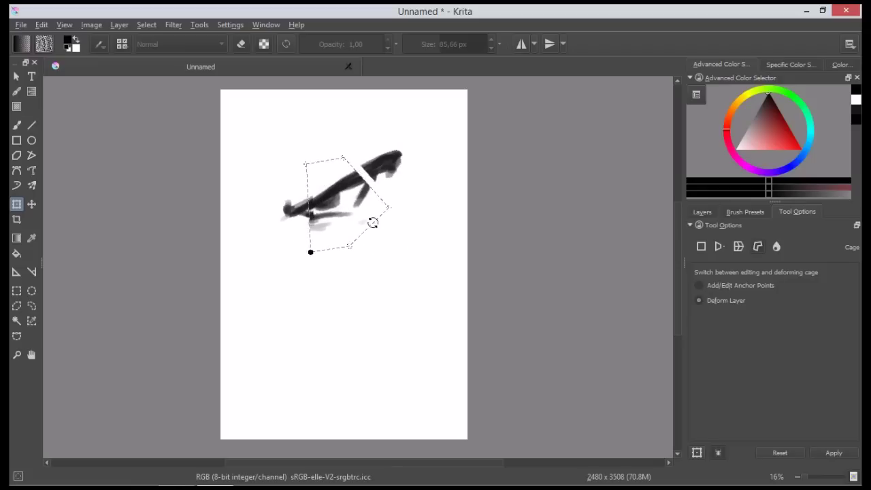
{"action": "key", "text": "ctrl+z"}
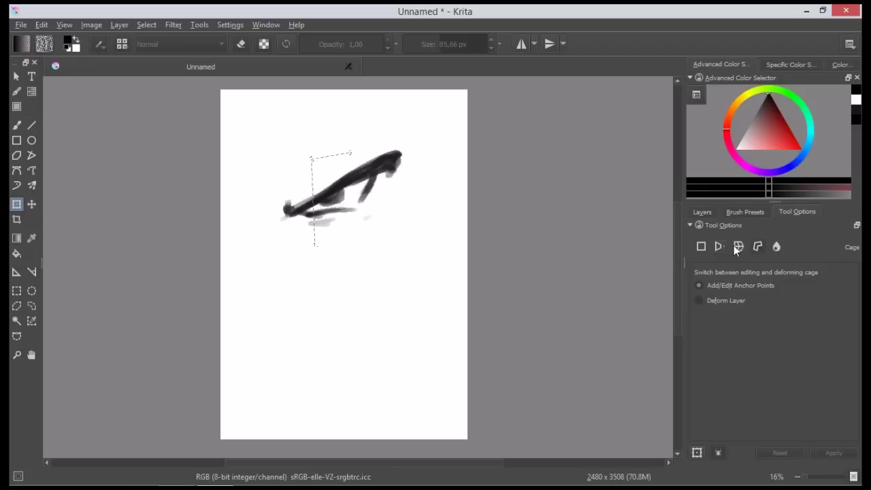
{"action": "left_click", "coordinate": [776, 248]}
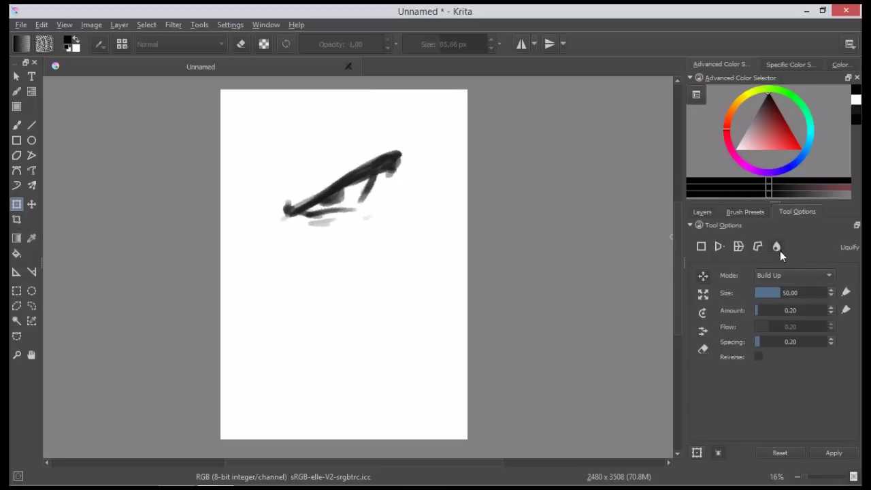
- Push and pull spikes out of the stroke with liquify, then discard the edits
{"action": "left_click_drag", "start_coordinate": [350, 184], "coordinate": [381, 134]}
{"action": "left_click_drag", "start_coordinate": [389, 158], "coordinate": [387, 131]}
{"action": "left_click_drag", "start_coordinate": [340, 189], "coordinate": [346, 162]}
- In free transform, flip the stroke horizontally and vertically back and forth
{"action": "left_click", "coordinate": [700, 247]}
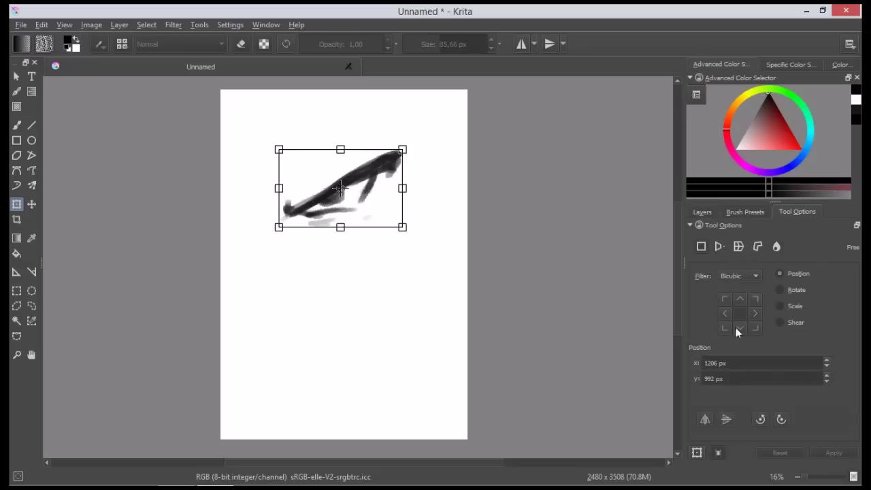
{"action": "left_click", "coordinate": [705, 419]}
{"action": "left_click", "coordinate": [709, 422]}
{"action": "left_click", "coordinate": [701, 422]}
{"action": "left_click", "coordinate": [705, 422]}
{"action": "left_click", "coordinate": [702, 423]}
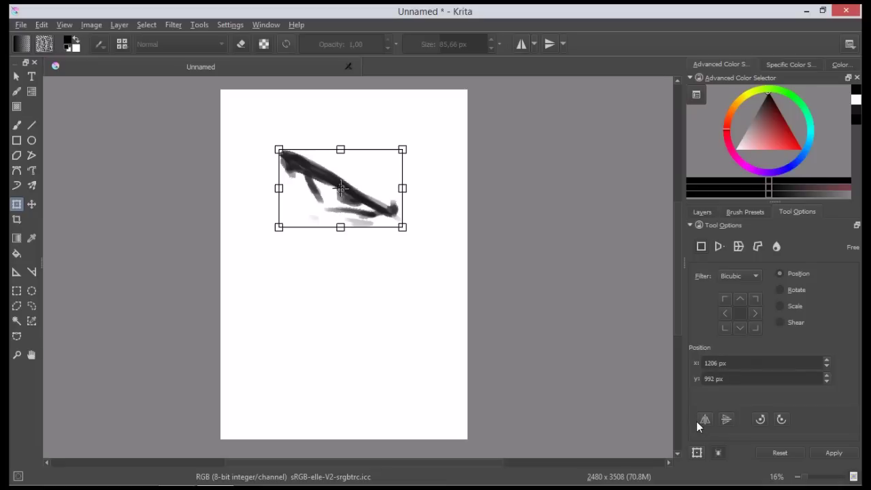
{"action": "left_click", "coordinate": [726, 421]}
- Flip the stroke and rotate it 90° to lie horizontally, then apply the transform
{"action": "left_click", "coordinate": [762, 421]}
{"action": "left_click", "coordinate": [758, 419]}
{"action": "left_click", "coordinate": [708, 422]}
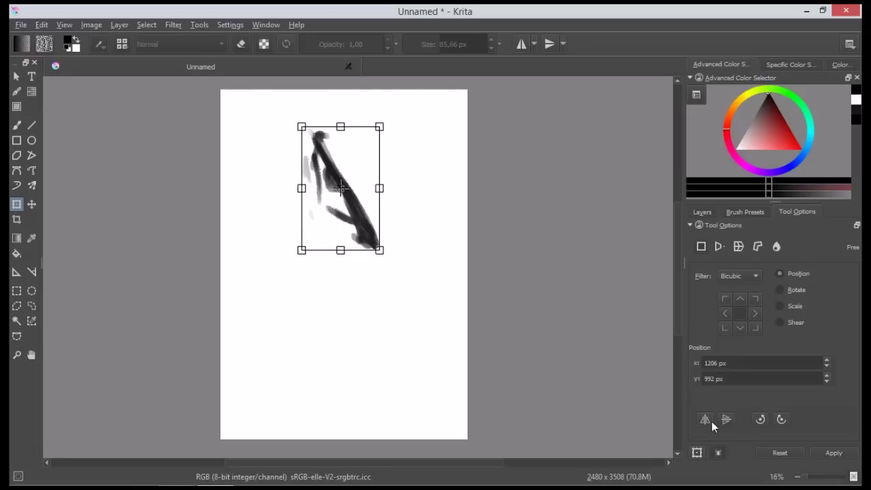
{"action": "left_click", "coordinate": [707, 419]}
{"action": "left_click", "coordinate": [759, 419]}
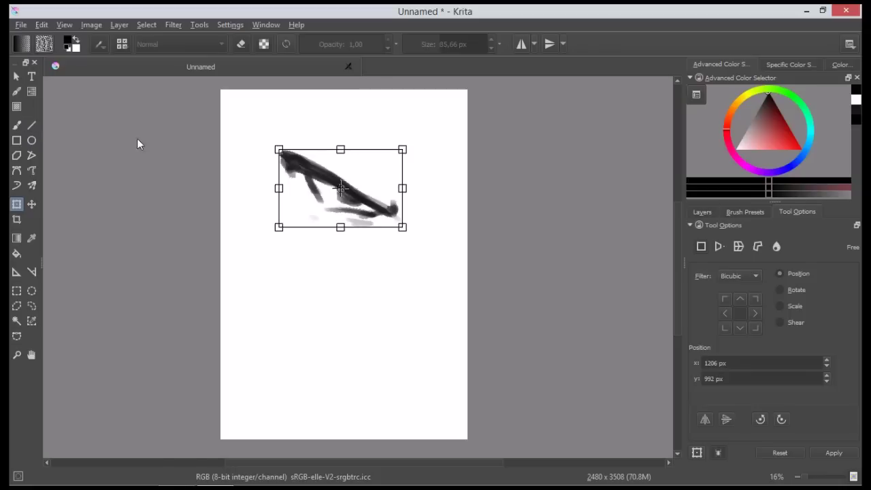
{"action": "key", "text": "b"}
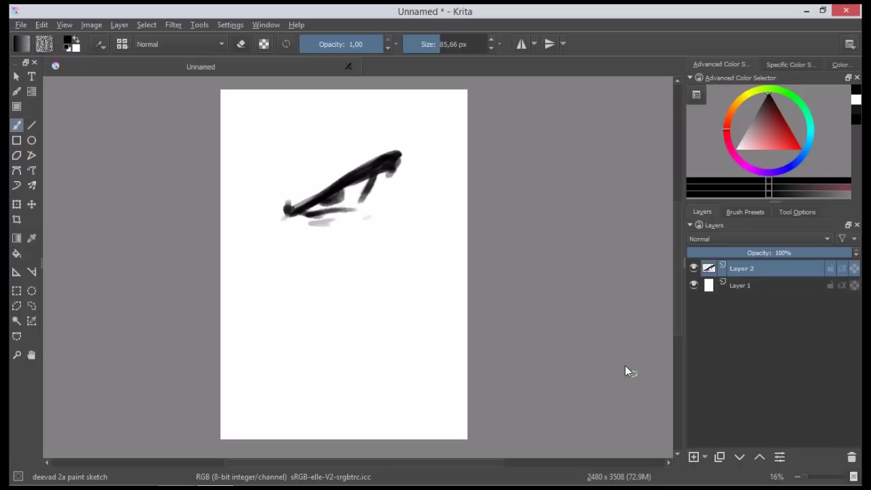
- Add group Layer 3 and move Layer 2 into it
{"action": "left_click", "coordinate": [705, 457]}
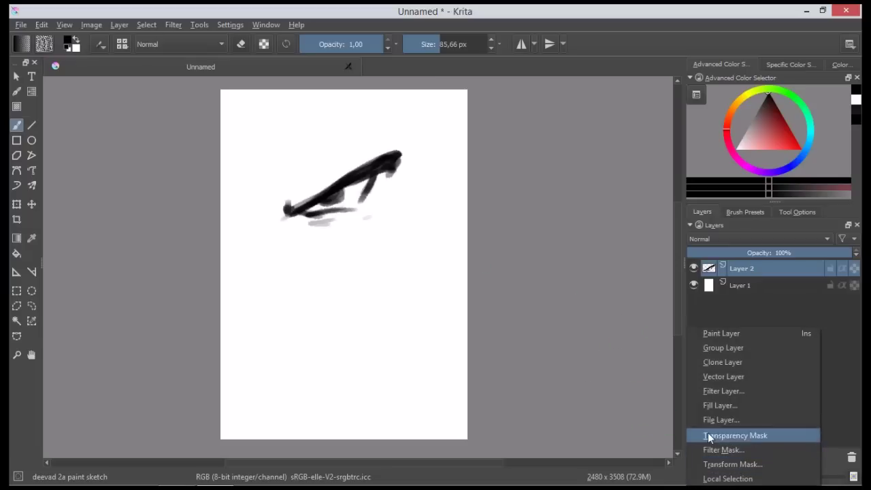
{"action": "left_click", "coordinate": [717, 335]}
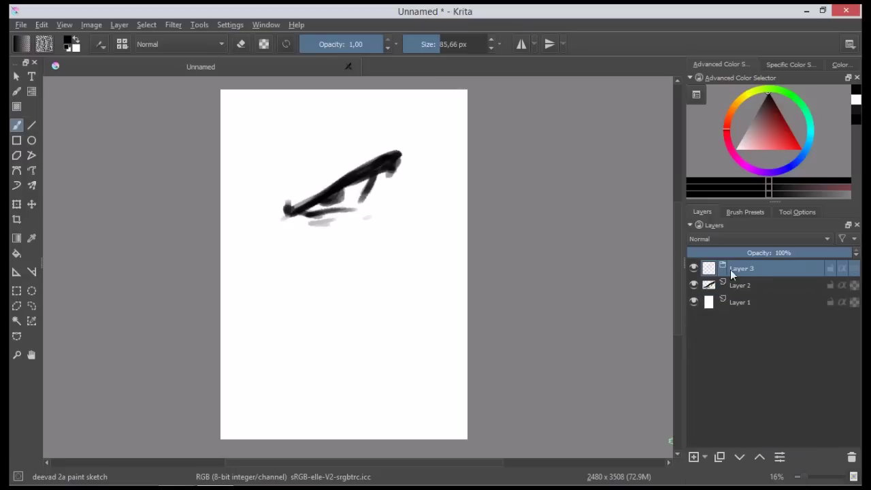
{"action": "left_click", "coordinate": [752, 283]}
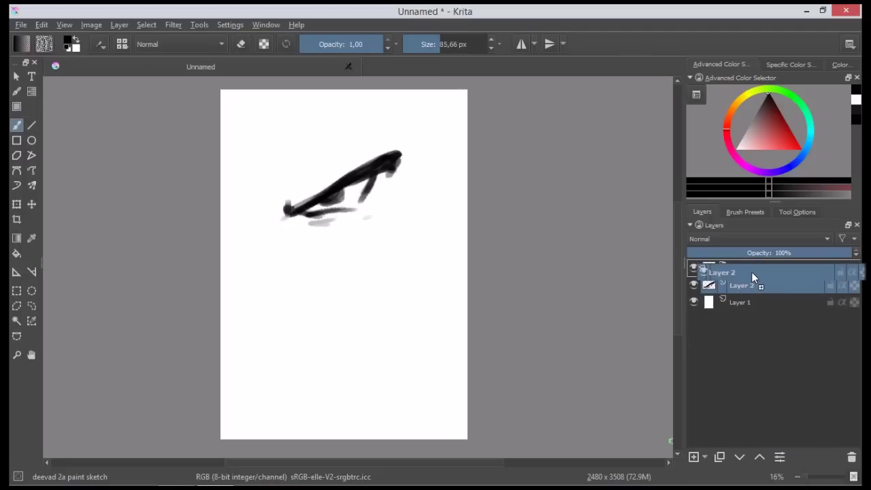
{"action": "left_click_drag", "start_coordinate": [755, 279], "coordinate": [753, 267]}
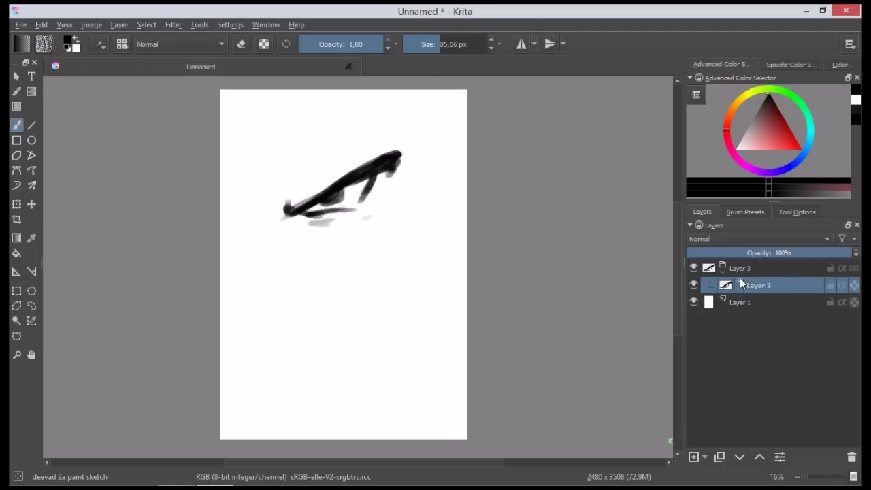
- Add a new paint Layer 4 above Layer 2 with inherit alpha turned on
{"action": "left_click", "coordinate": [705, 456]}
{"action": "left_click", "coordinate": [659, 422]}
{"action": "left_click", "coordinate": [704, 457]}
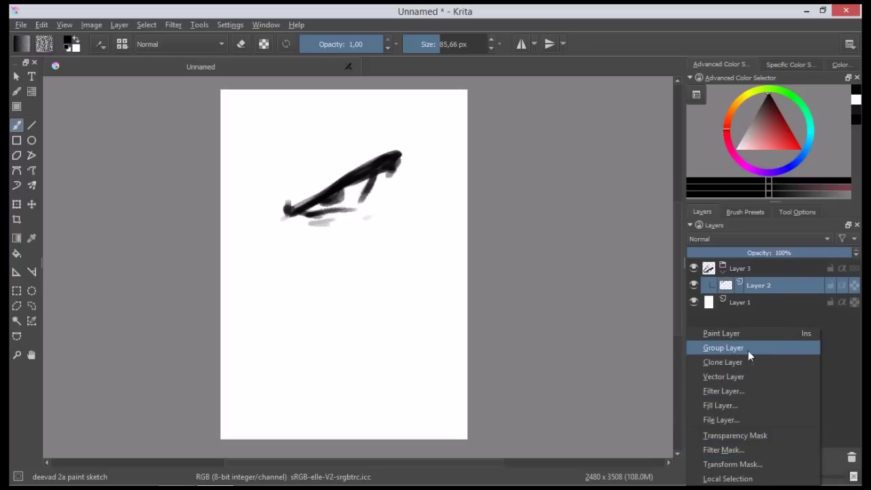
{"action": "left_click", "coordinate": [737, 313]}
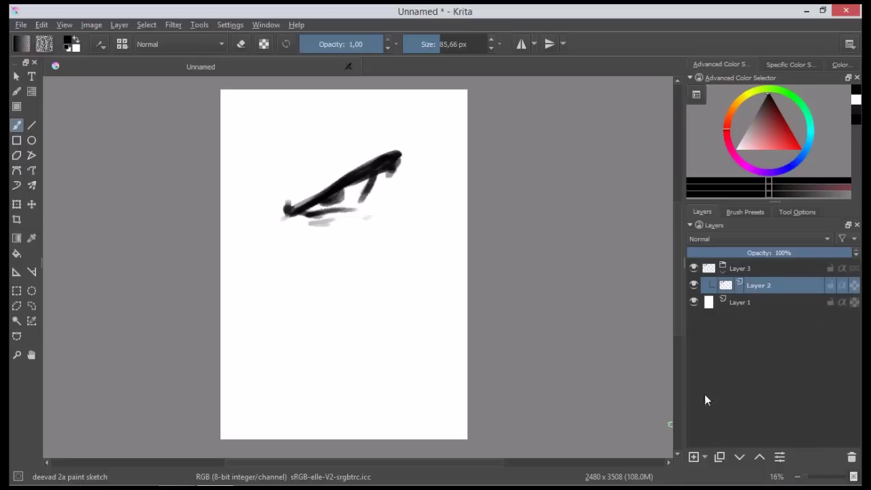
{"action": "left_click", "coordinate": [693, 456]}
{"action": "left_click", "coordinate": [841, 285]}
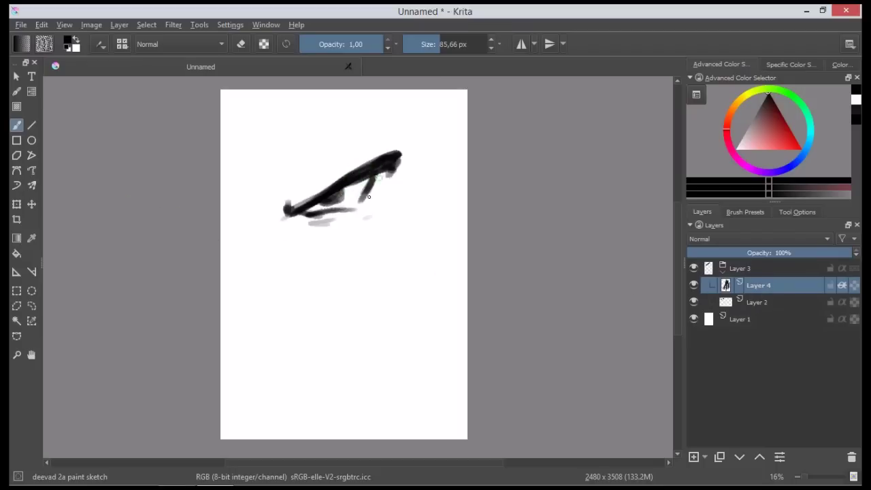
- Paint red over the sketch on Layer 4, then remove the red paint
{"action": "left_click", "coordinate": [762, 302]}
{"action": "left_click", "coordinate": [764, 285]}
{"action": "left_click_drag", "start_coordinate": [778, 126], "coordinate": [797, 144]}
{"action": "left_click_drag", "start_coordinate": [319, 204], "coordinate": [343, 176]}
{"action": "mouse_move", "coordinate": [310, 218]}
{"action": "left_mouse_down"}
{"action": "mouse_move", "coordinate": [381, 160]}
{"action": "mouse_move", "coordinate": [281, 204]}
{"action": "mouse_move", "coordinate": [309, 204]}
{"action": "mouse_move", "coordinate": [344, 180]}
{"action": "mouse_move", "coordinate": [393, 170]}
{"action": "left_mouse_up"}
{"action": "key", "text": "Delete"}
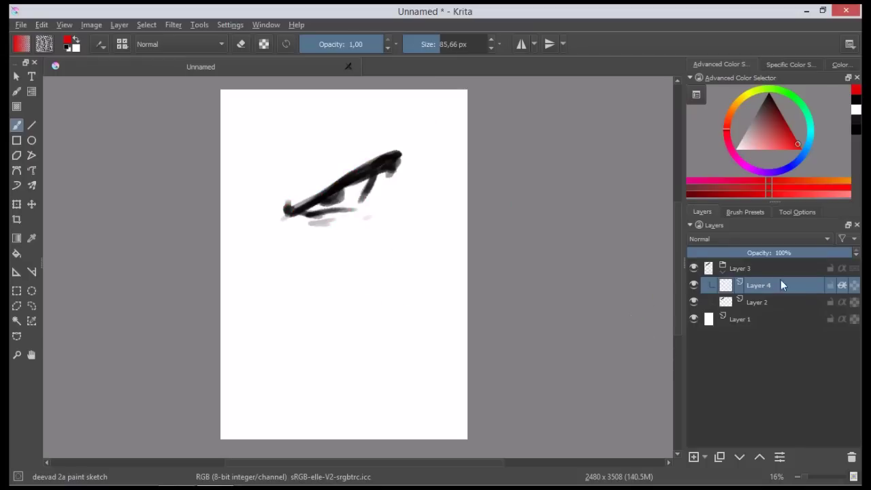
- Add Layer 5 with inherit alpha and paint red clipped to the sketch
{"action": "left_click", "coordinate": [693, 456]}
{"action": "left_click", "coordinate": [841, 285]}
{"action": "left_click_drag", "start_coordinate": [391, 184], "coordinate": [361, 163]}
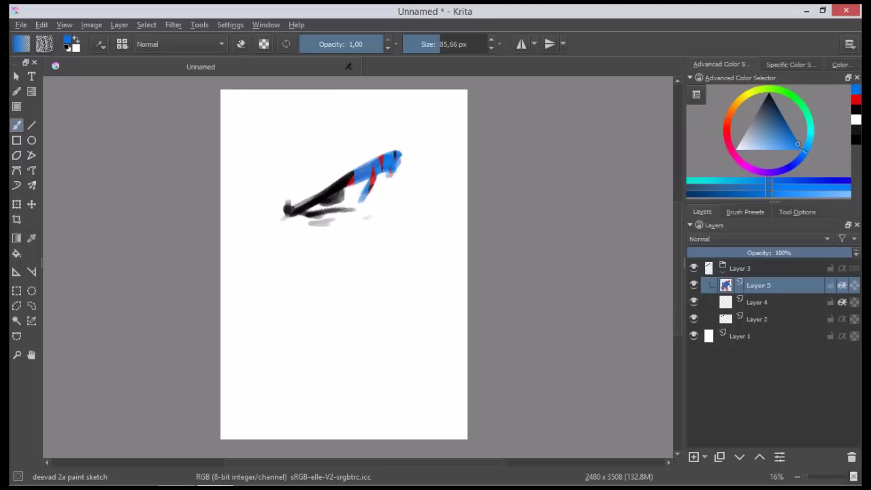
- Erase the top-right red and blue strokes, and undo erasing the black stroke's end
{"action": "left_click", "coordinate": [242, 45]}
{"action": "left_click_drag", "start_coordinate": [353, 185], "coordinate": [392, 154]}
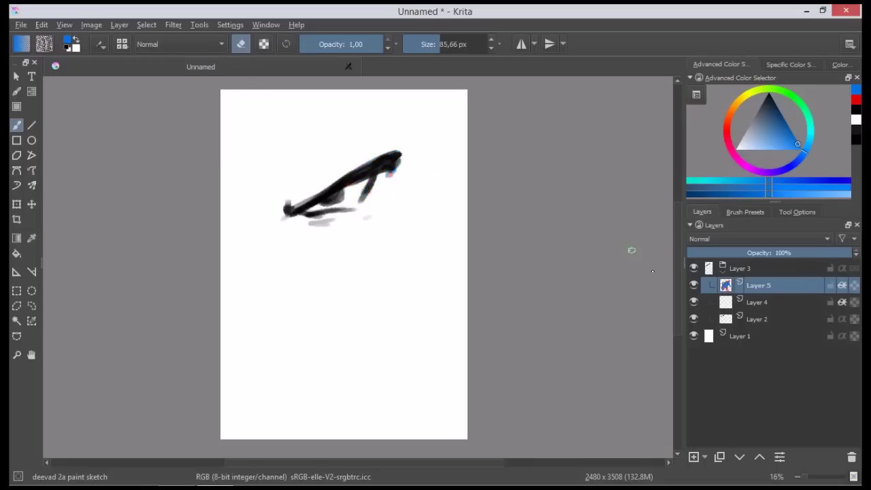
{"action": "left_click", "coordinate": [748, 318]}
{"action": "mouse_move", "coordinate": [358, 162]}
{"action": "left_mouse_down"}
{"action": "mouse_move", "coordinate": [377, 171]}
{"action": "mouse_move", "coordinate": [396, 158]}
{"action": "left_mouse_up"}
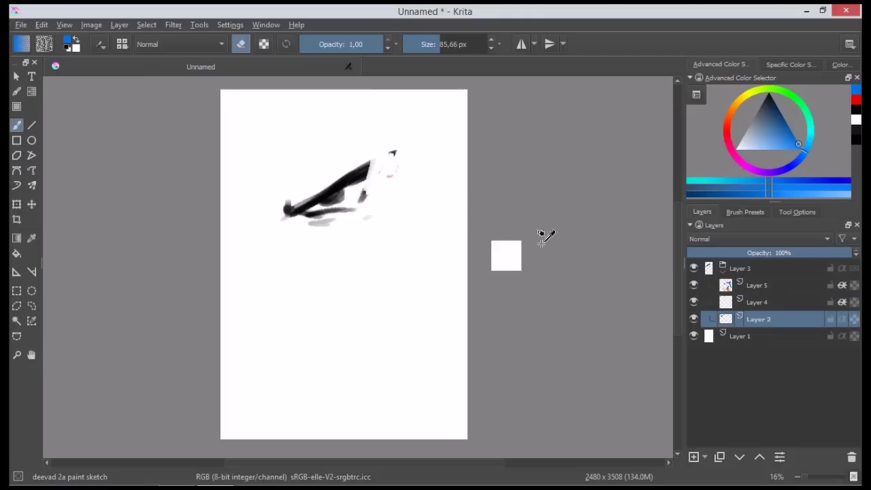
{"action": "key", "text": "ctrl+z"}
- Filter brush presets by the Sketching tag and pick the deevad 1a eraser thin preset
{"action": "left_click", "coordinate": [745, 212]}
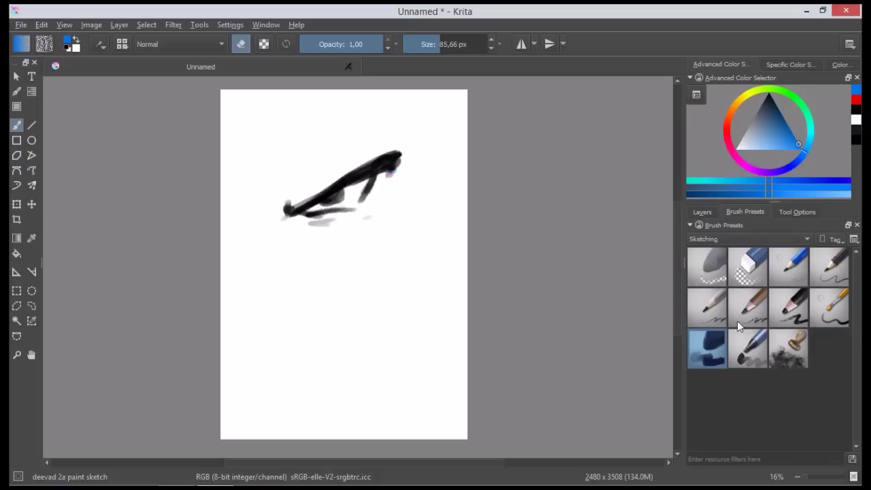
{"action": "left_click", "coordinate": [741, 238]}
{"action": "left_click", "coordinate": [729, 215]}
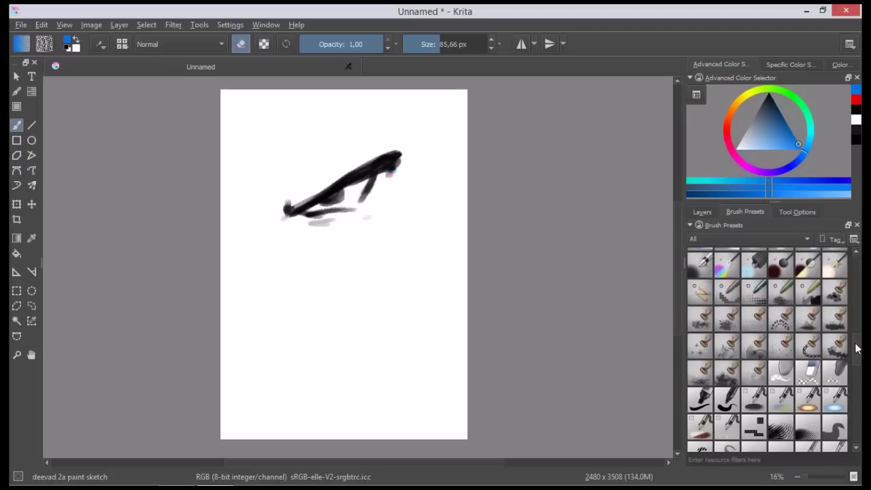
{"action": "left_click", "coordinate": [761, 240]}
{"action": "left_click", "coordinate": [726, 264]}
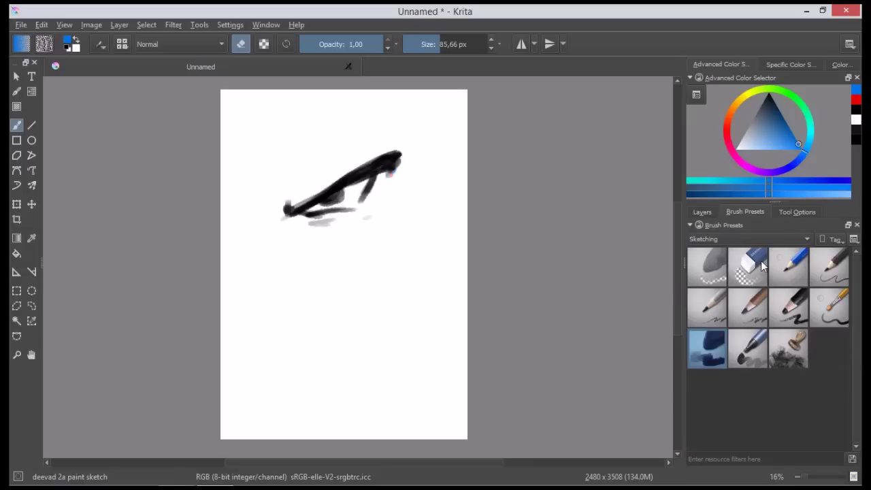
{"action": "left_click", "coordinate": [715, 270]}
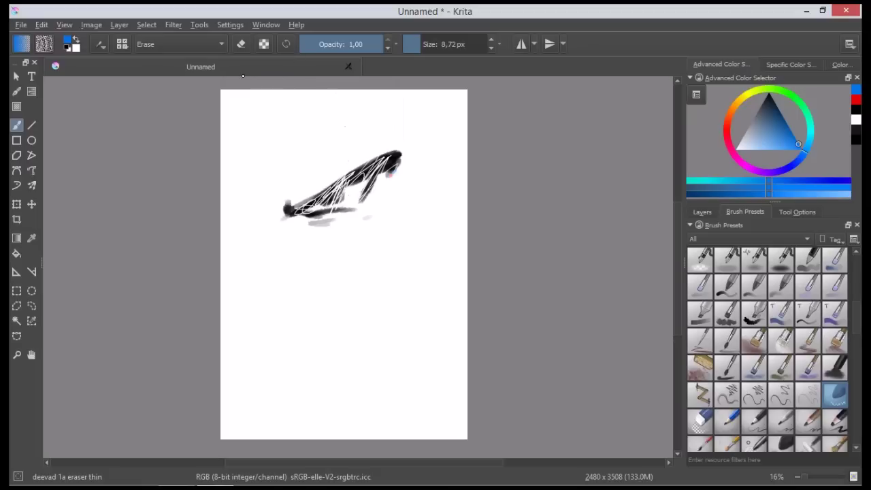
{"action": "left_click", "coordinate": [228, 26]}
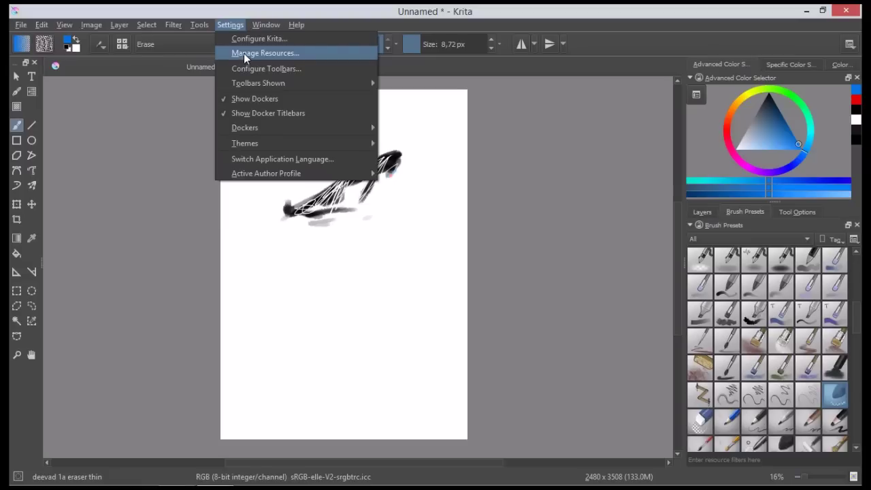
- Open the Manage Resources bundle manager, reposition it, and reopen it after closing
{"action": "left_click", "coordinate": [244, 54]}
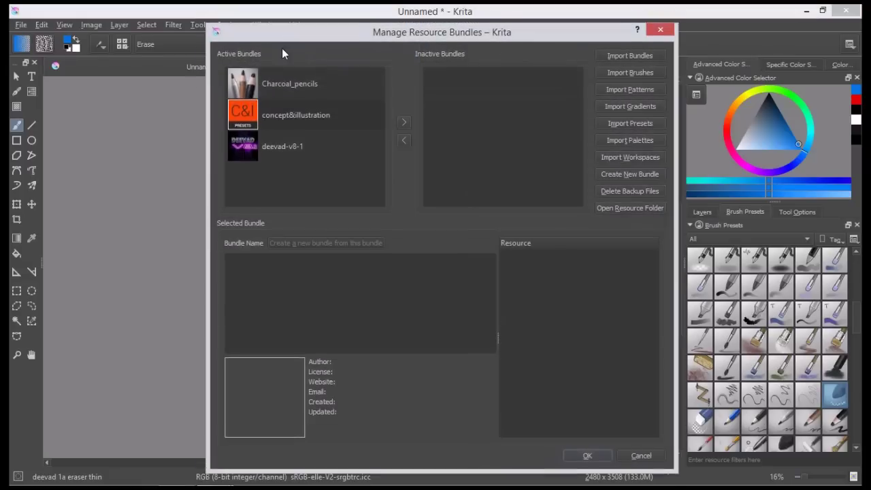
{"action": "left_click_drag", "start_coordinate": [286, 20], "coordinate": [269, 77]}
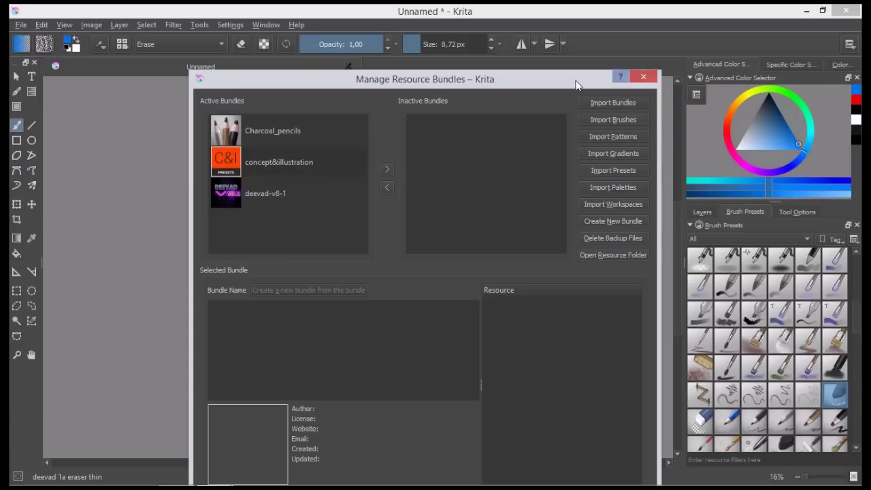
{"action": "left_click", "coordinate": [643, 77]}
{"action": "left_click", "coordinate": [230, 25]}
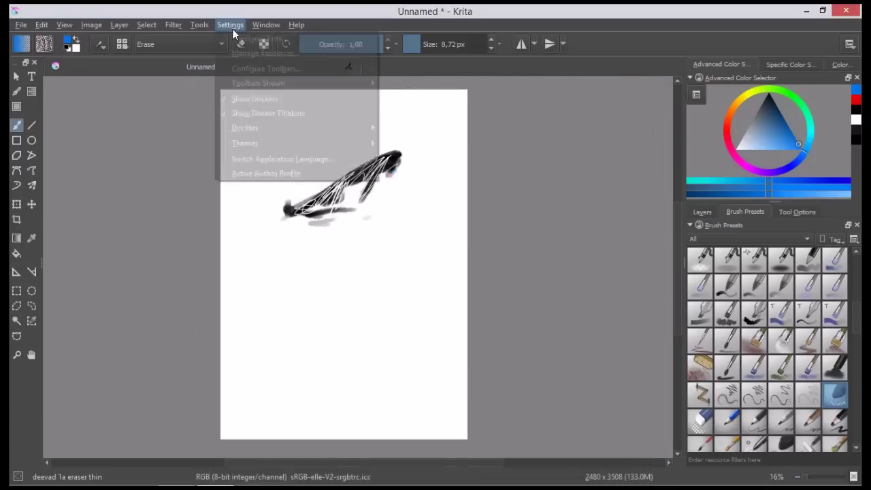
{"action": "left_click", "coordinate": [245, 54]}
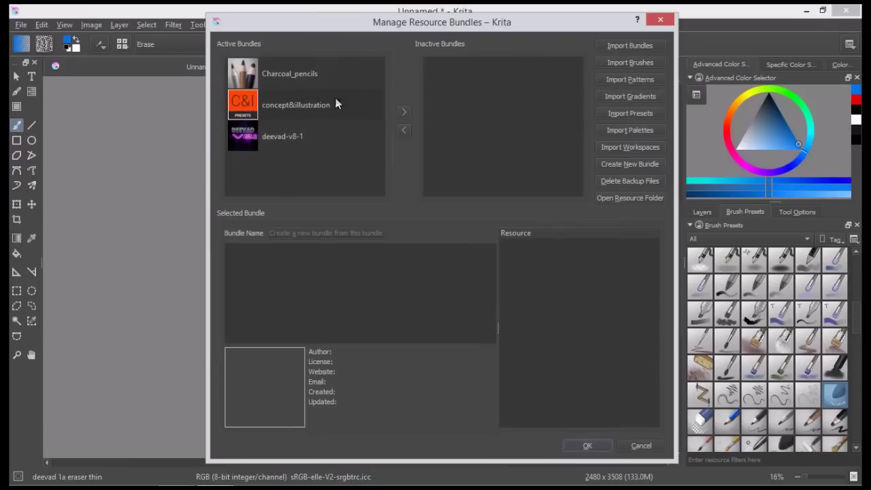
- Import concept&illustration.bundle, view its details, and close the manager with OK
{"action": "left_click", "coordinate": [629, 46]}
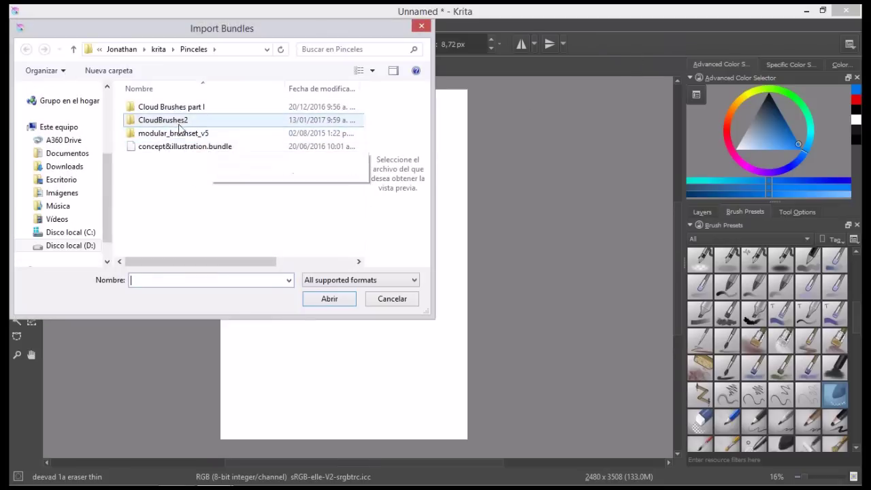
{"action": "left_click", "coordinate": [216, 153]}
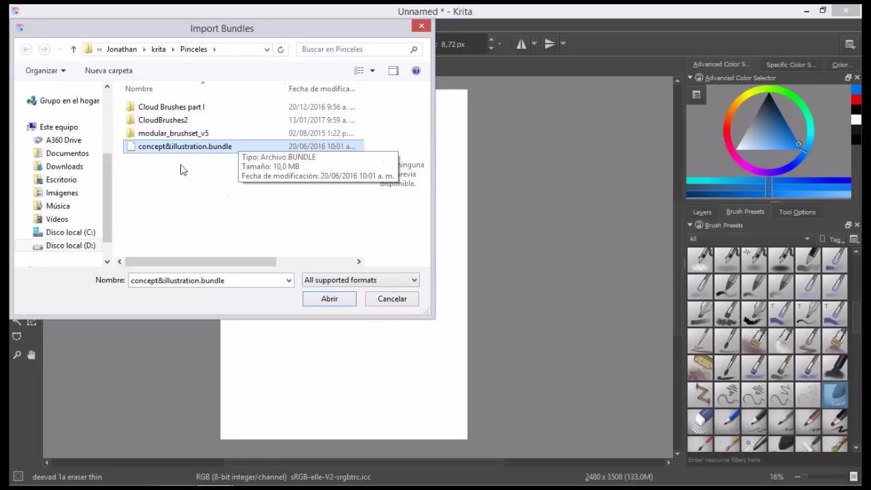
{"action": "left_click", "coordinate": [205, 151]}
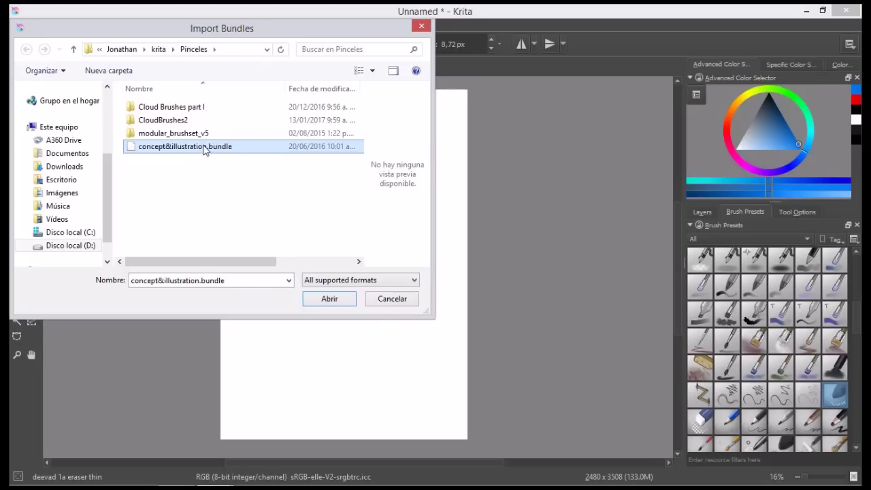
{"action": "left_click", "coordinate": [329, 302]}
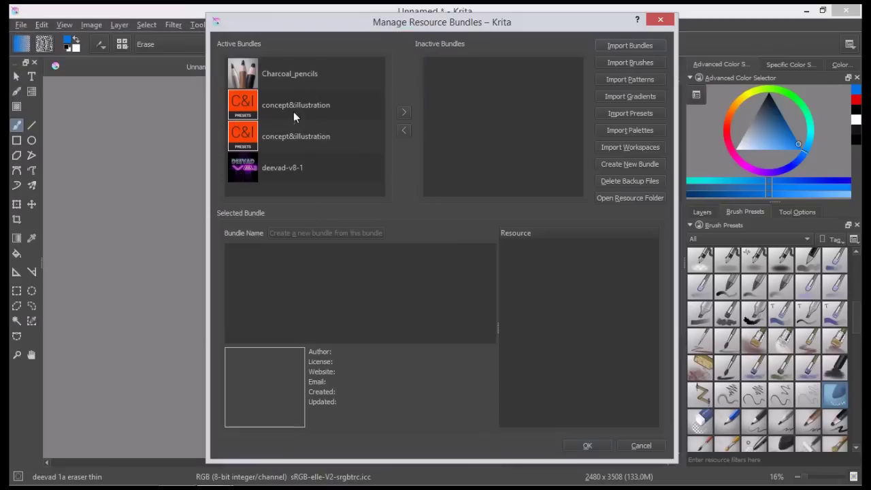
{"action": "left_click", "coordinate": [279, 108]}
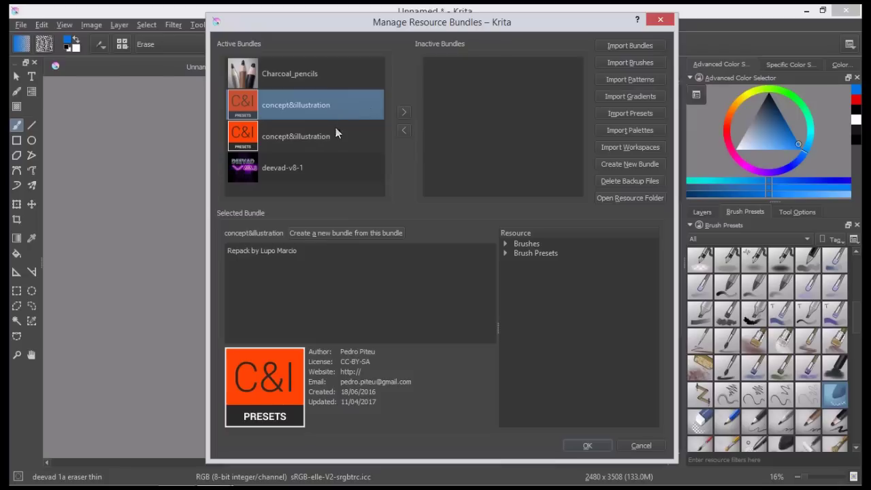
{"action": "left_click", "coordinate": [601, 442]}
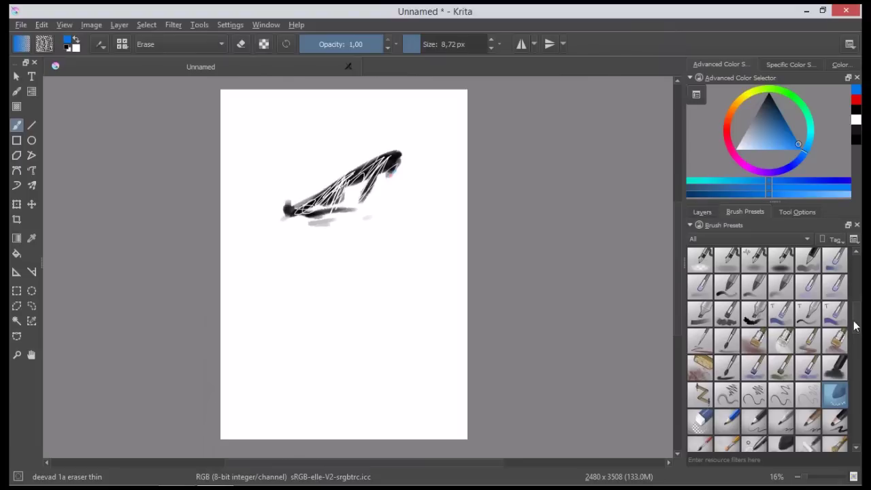
- Choose the Bristle_Large preset and paint broad grey bristle strokes over the red area
{"action": "left_click_drag", "start_coordinate": [855, 326], "coordinate": [856, 270]}
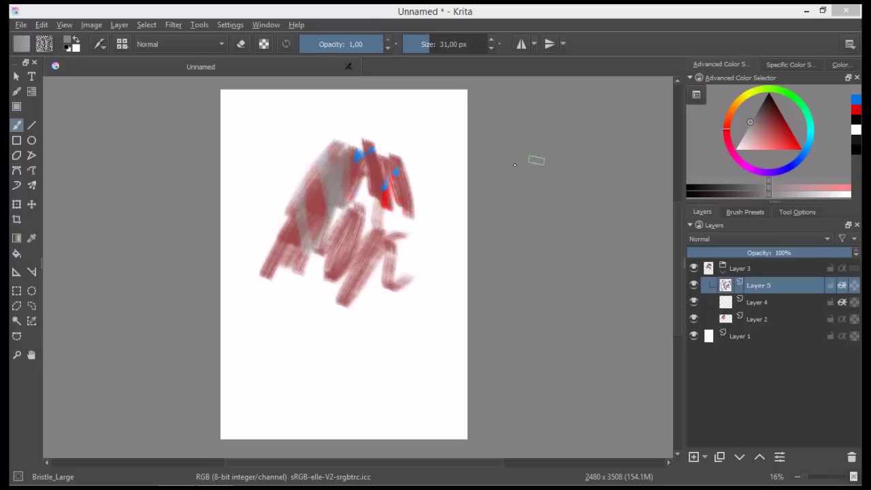
{"action": "mouse_move", "coordinate": [364, 160]}
{"action": "left_mouse_down"}
{"action": "mouse_move", "coordinate": [392, 166]}
{"action": "mouse_move", "coordinate": [408, 205]}
{"action": "left_mouse_up"}
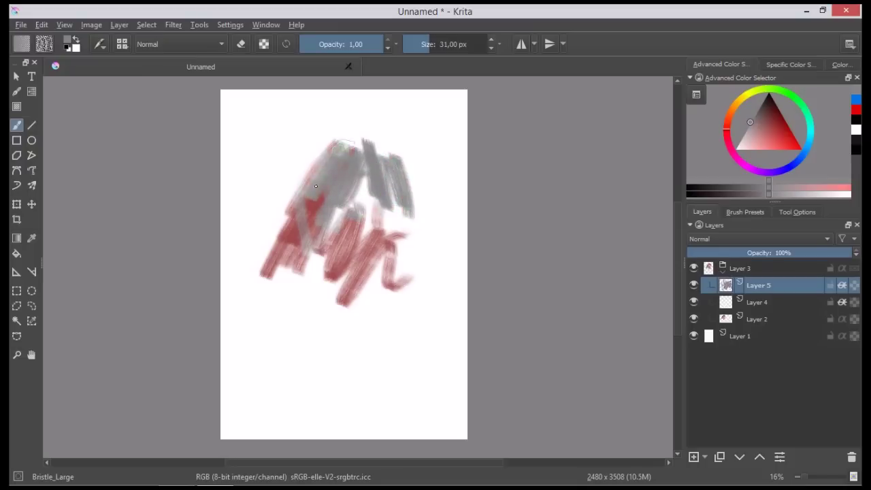